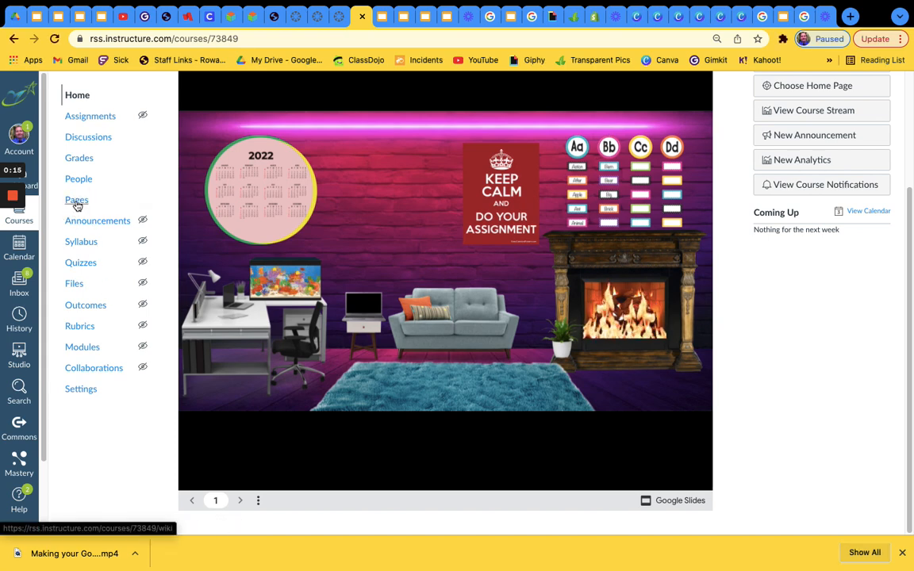
Create a new page from the course's full page list and title it Calendar
{"action": "left_click", "coordinate": [77, 203]}
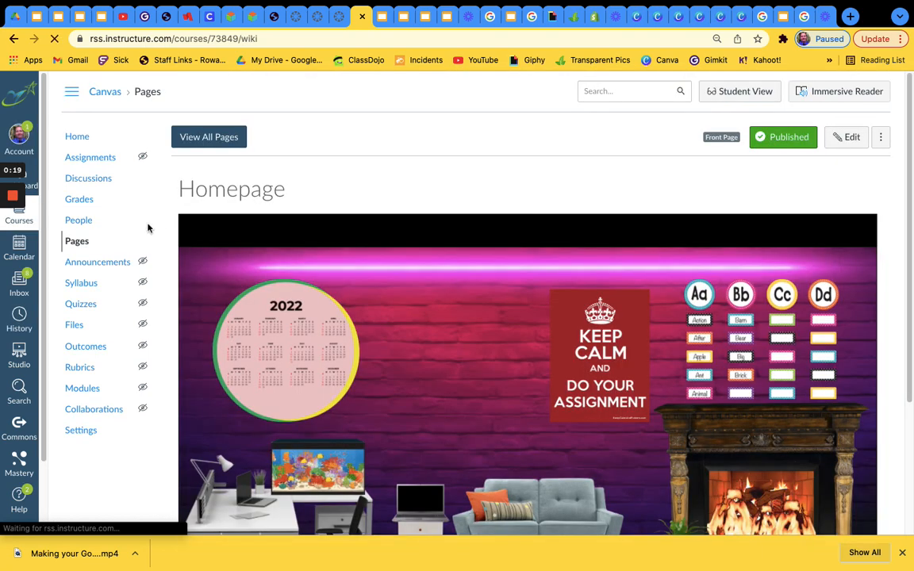
{"action": "left_click", "coordinate": [206, 140]}
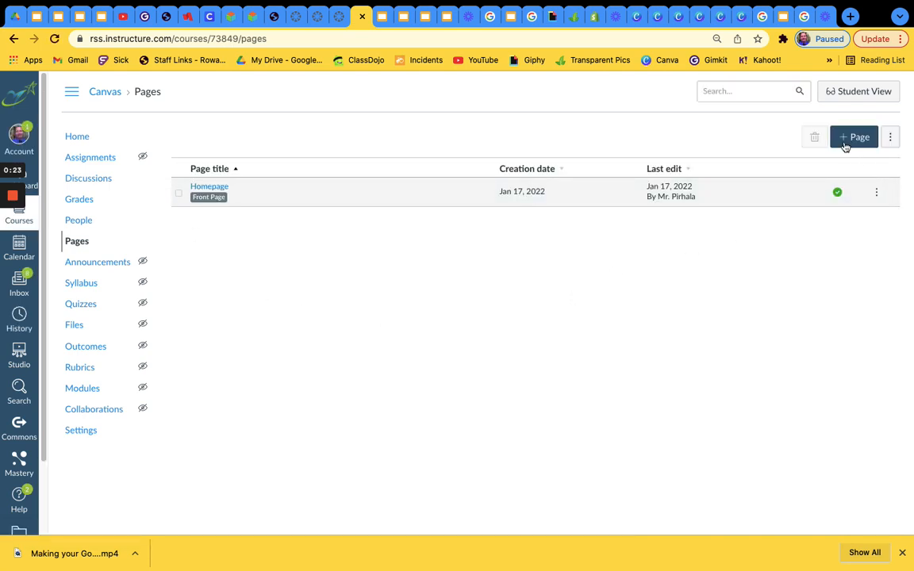
{"action": "left_click", "coordinate": [845, 143]}
{"action": "type", "text": "Calendar"}
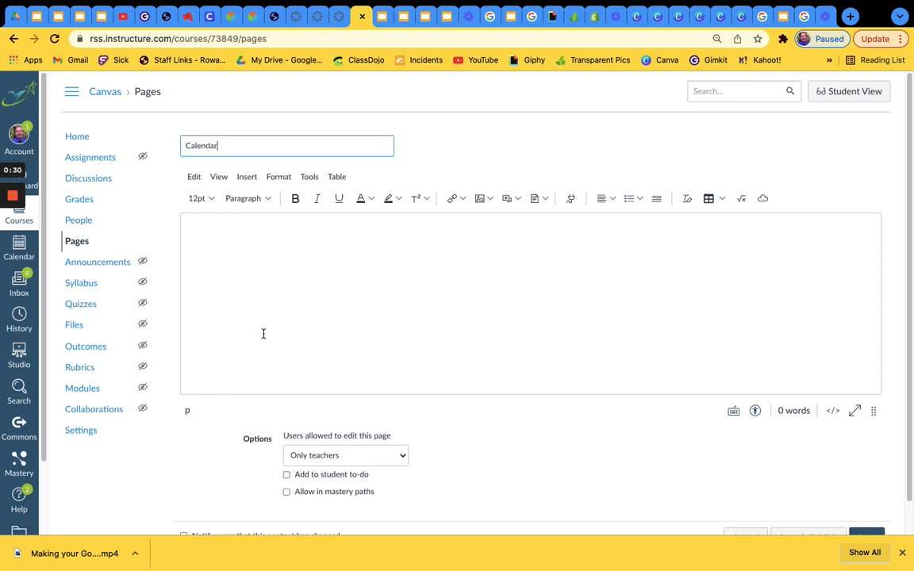
Insert a table with four columns and three rows in the Calendar page's body
{"action": "left_click", "coordinate": [234, 236]}
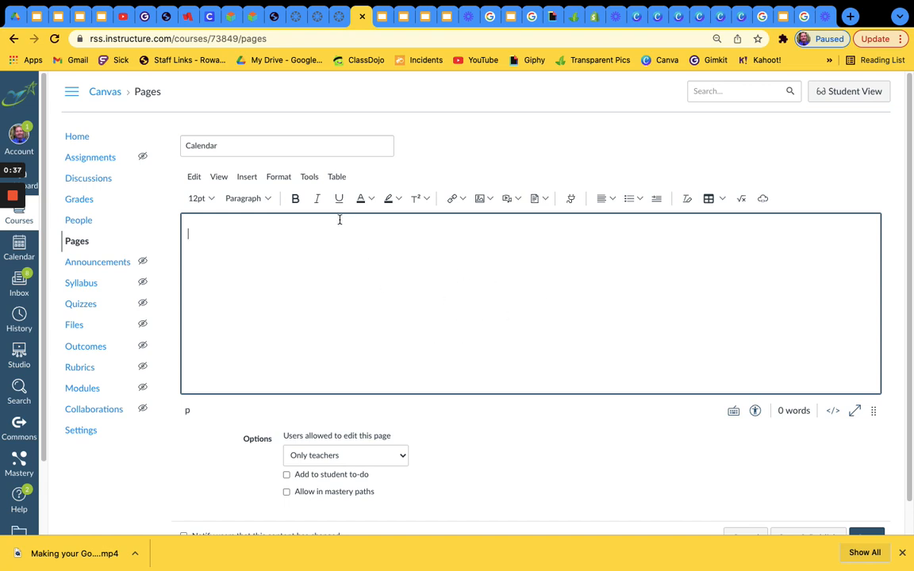
{"action": "left_click", "coordinate": [339, 178]}
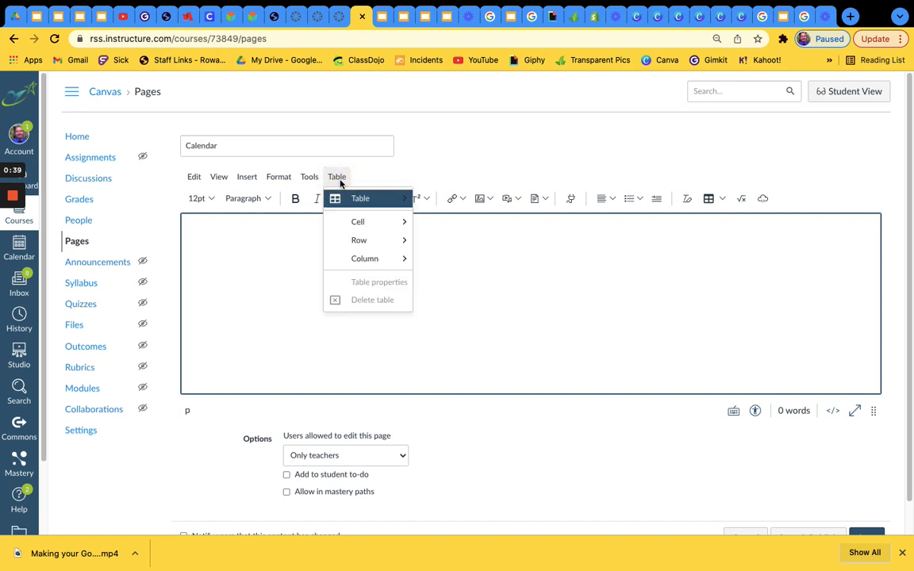
{"action": "mouse_move", "coordinate": [357, 200]}
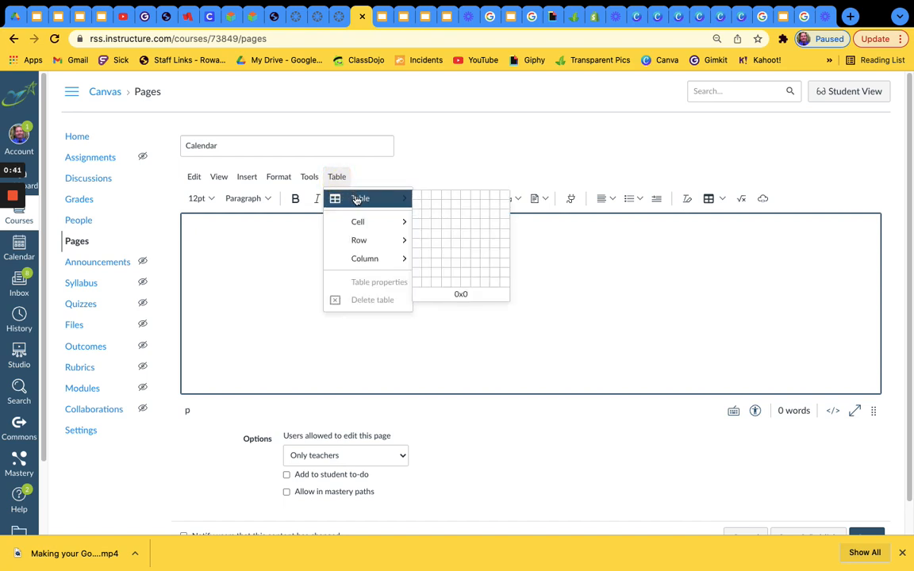
{"action": "left_click", "coordinate": [446, 216]}
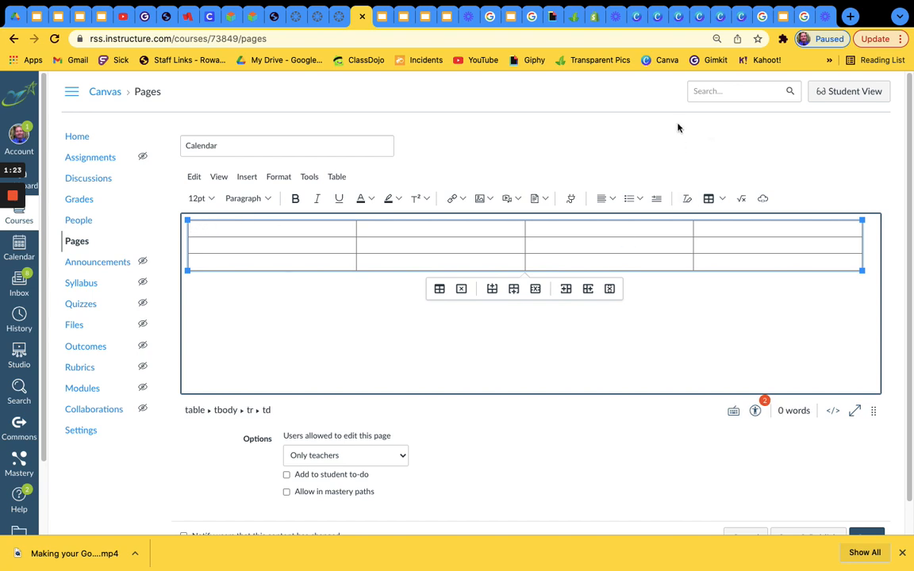
Switch to GIPHY and search for january stickers in place of the previous search term
{"action": "left_click", "coordinate": [553, 17]}
{"action": "left_click_drag", "start_coordinate": [185, 131], "coordinate": [103, 134]}
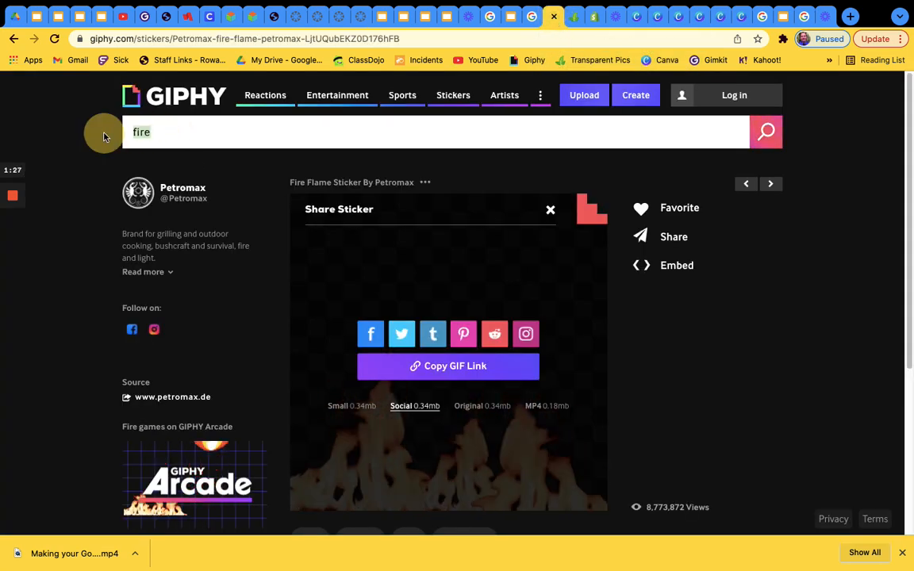
{"action": "type", "text": "january"}
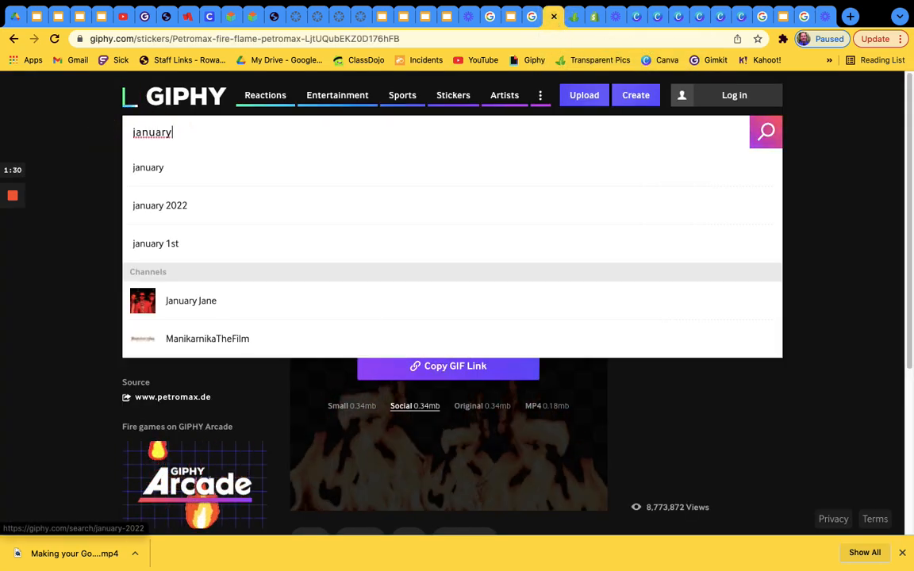
{"action": "key", "text": "Return"}
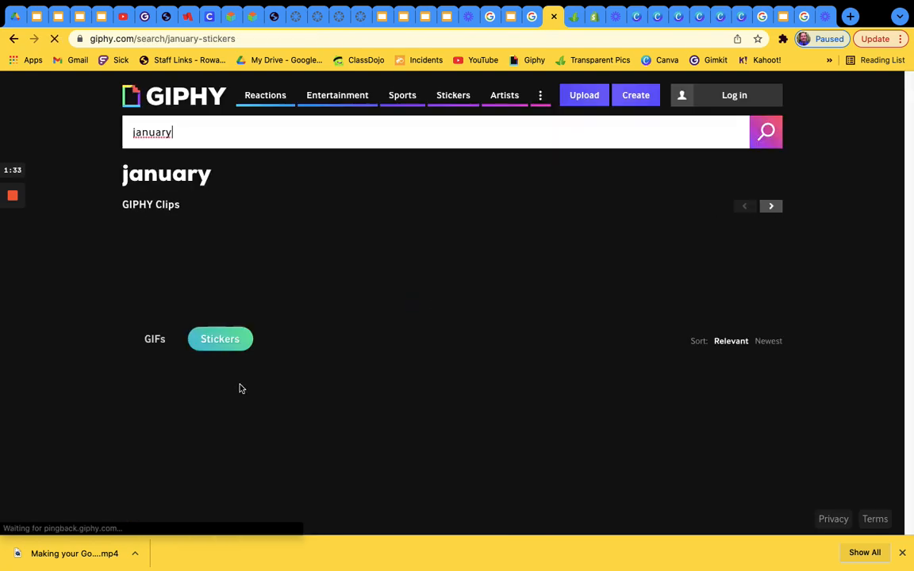
Open the color-changing JANUARY sticker with sparkling lights and copy its GIF link from the sharing options
{"action": "scroll", "coordinate": [306, 397], "scroll_direction": "down", "scroll_amount": 4}
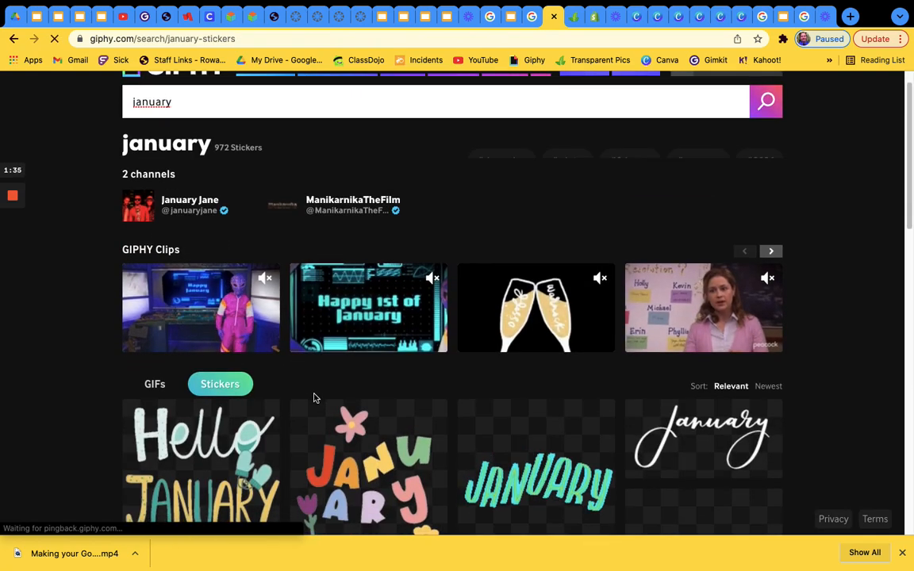
{"action": "scroll", "coordinate": [293, 401], "scroll_direction": "down", "scroll_amount": 4}
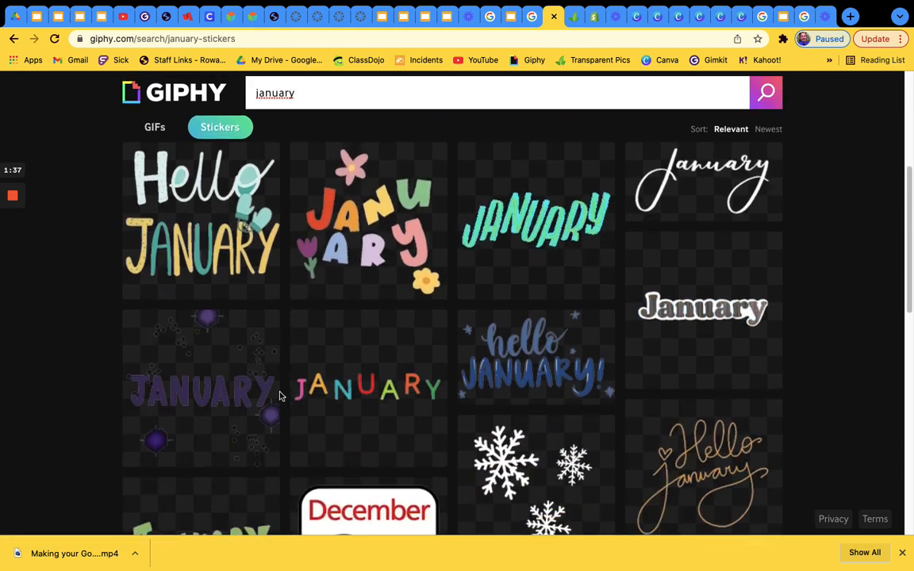
{"action": "scroll", "coordinate": [340, 403], "scroll_direction": "down", "scroll_amount": 1}
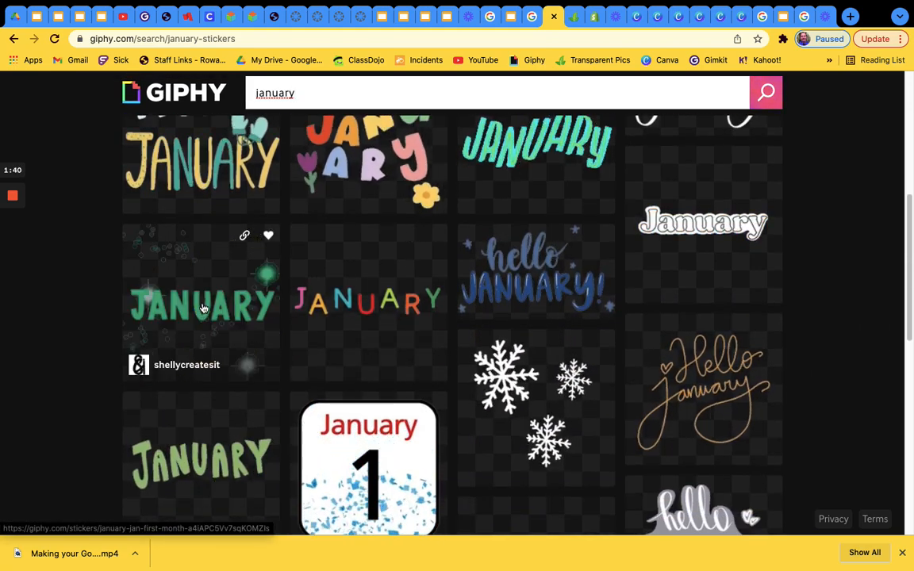
{"action": "left_click", "coordinate": [202, 308]}
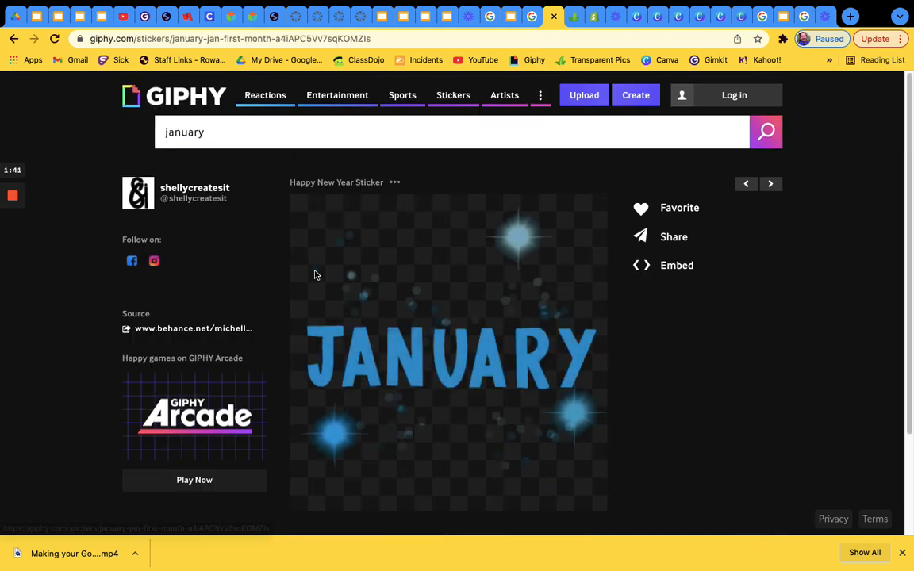
{"action": "left_click", "coordinate": [672, 238]}
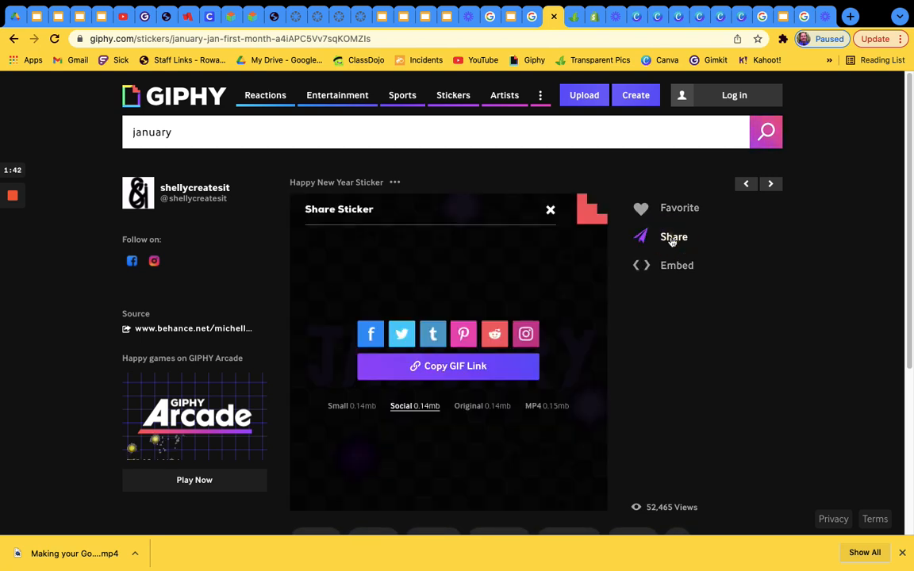
{"action": "left_click", "coordinate": [449, 368]}
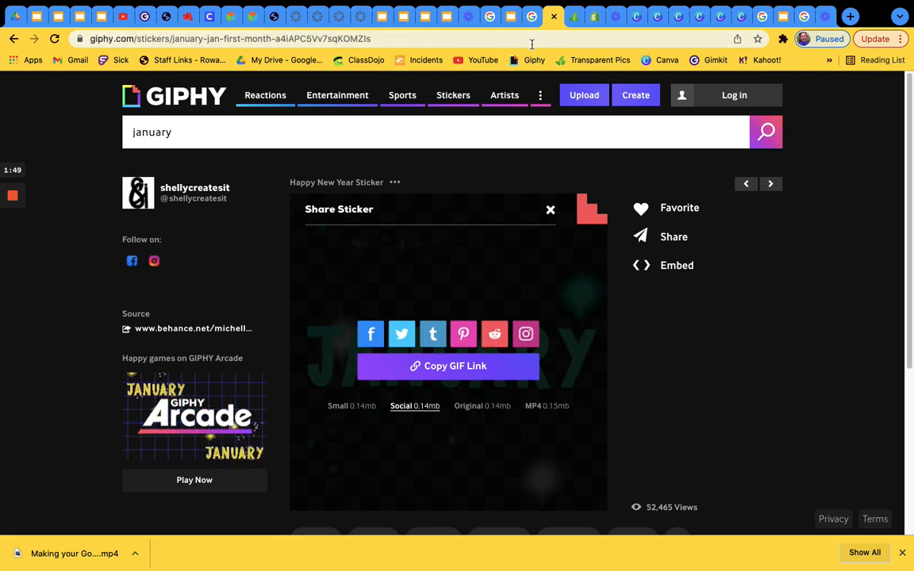
{"action": "left_click", "coordinate": [362, 19]}
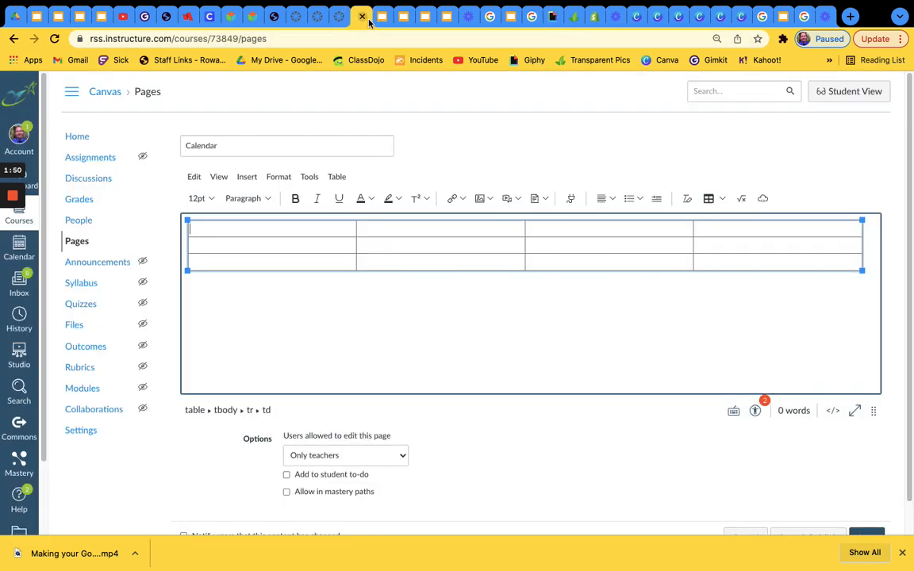
{"action": "left_click", "coordinate": [227, 228]}
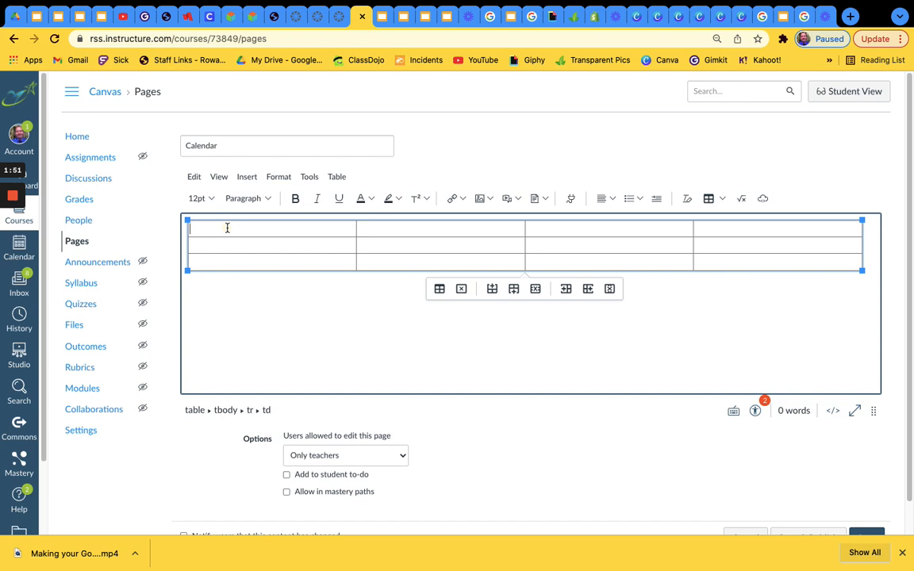
{"action": "left_click", "coordinate": [246, 177]}
{"action": "mouse_move", "coordinate": [253, 197]}
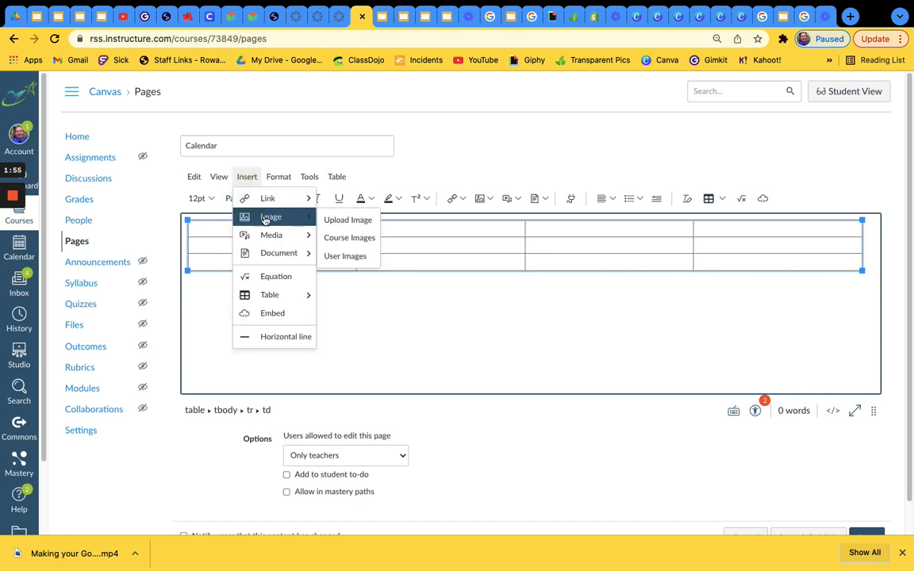
{"action": "mouse_move", "coordinate": [279, 225]}
{"action": "mouse_move", "coordinate": [284, 243]}
{"action": "left_click", "coordinate": [373, 318]}
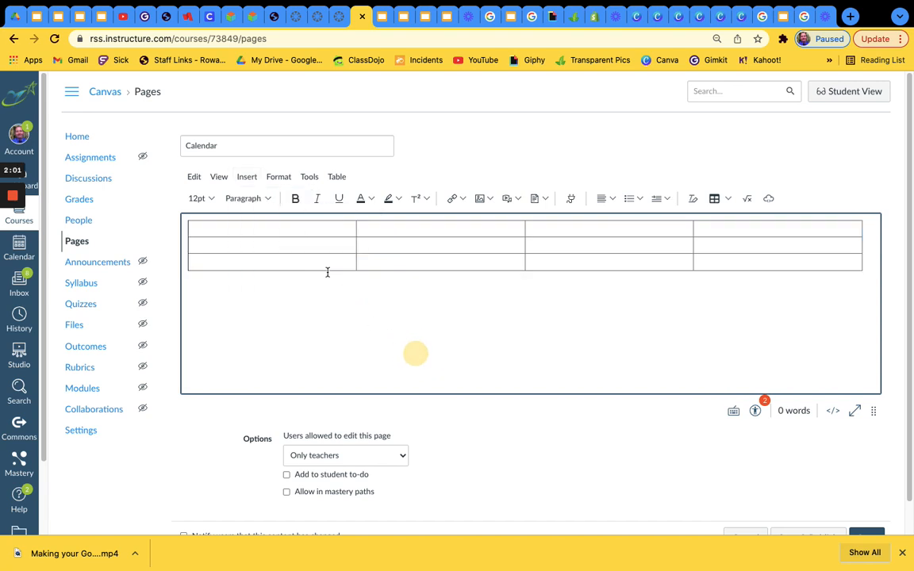
Search CleanPNG for january images and look through the results for a suitable month picture
{"action": "left_click", "coordinate": [572, 16]}
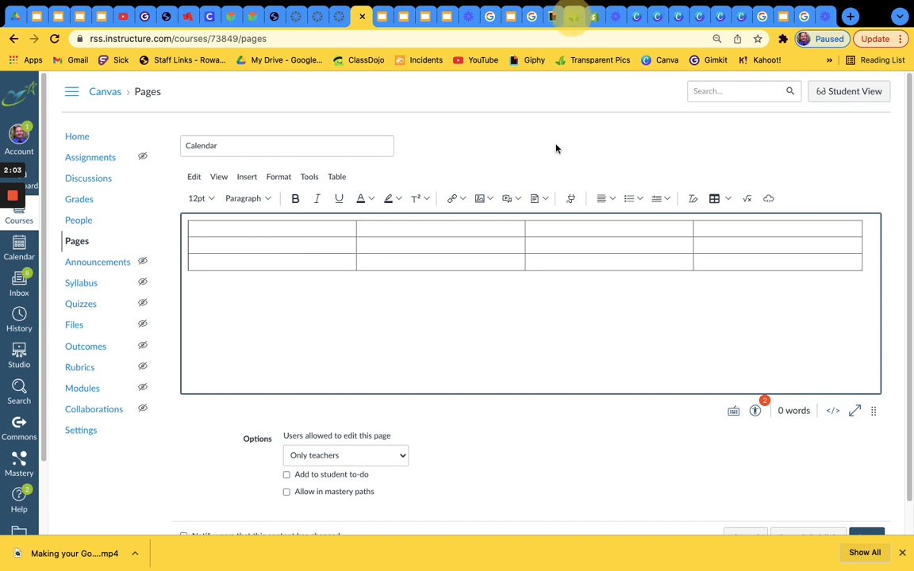
{"action": "left_click", "coordinate": [496, 83]}
{"action": "type", "text": "january"}
{"action": "key", "text": "Return"}
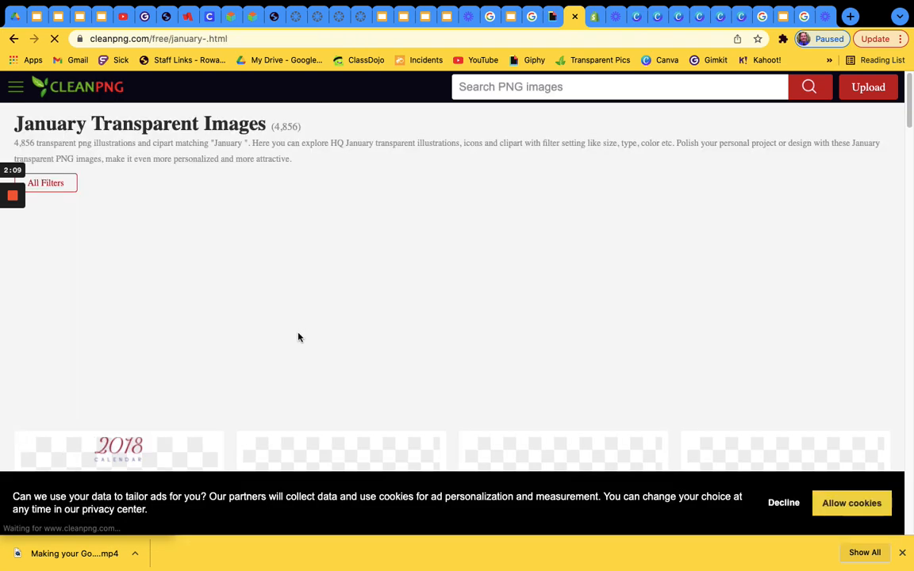
{"action": "scroll", "coordinate": [314, 326], "scroll_direction": "down", "scroll_amount": 3}
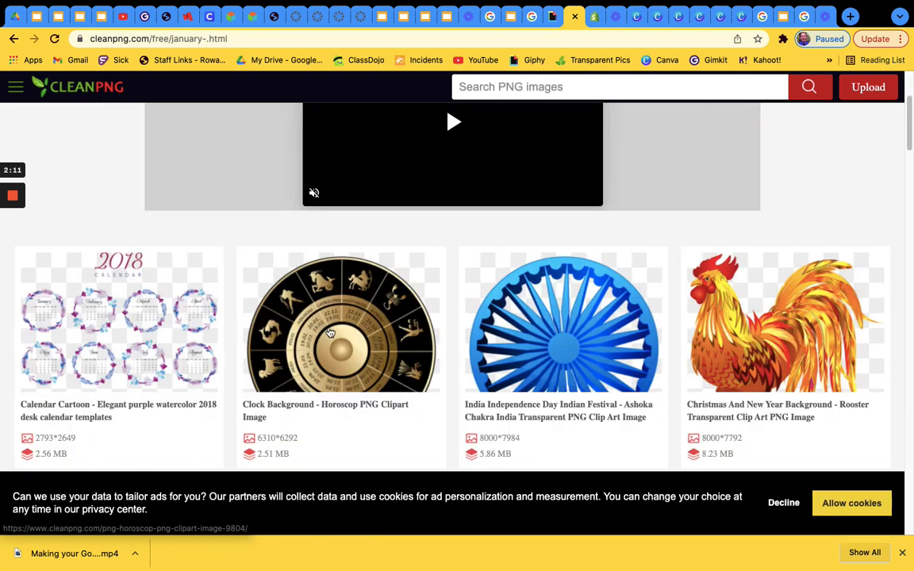
{"action": "scroll", "coordinate": [336, 331], "scroll_direction": "down", "scroll_amount": 5}
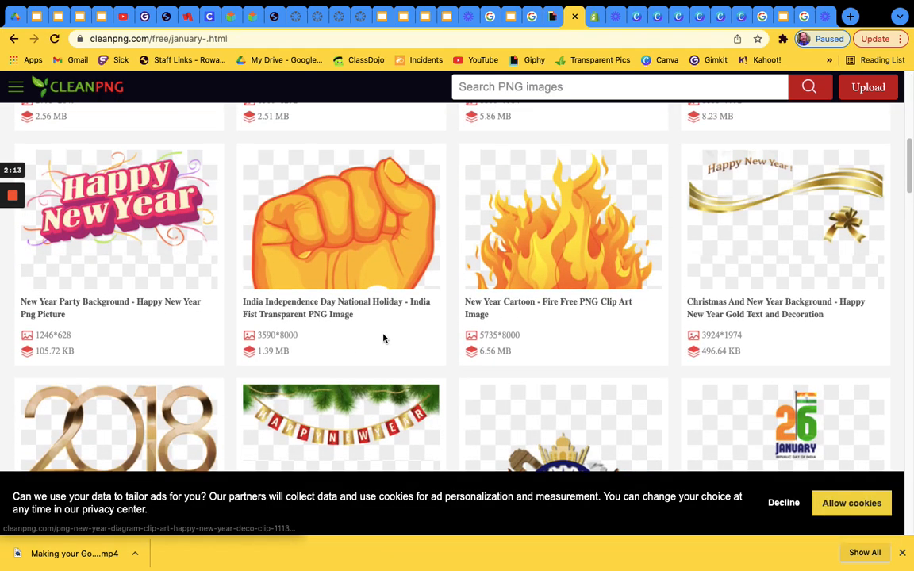
{"action": "scroll", "coordinate": [385, 341], "scroll_direction": "down", "scroll_amount": 10}
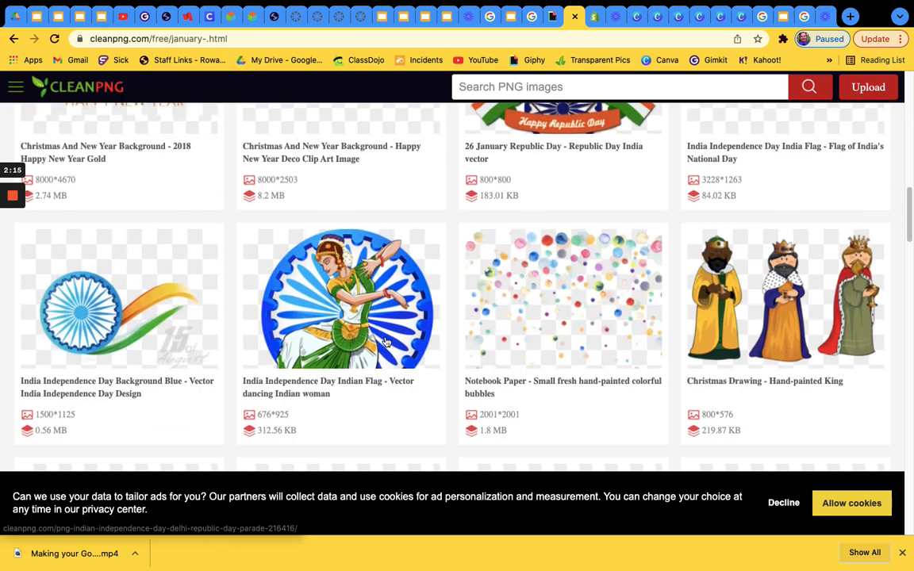
{"action": "scroll", "coordinate": [497, 331], "scroll_direction": "up", "scroll_amount": 15}
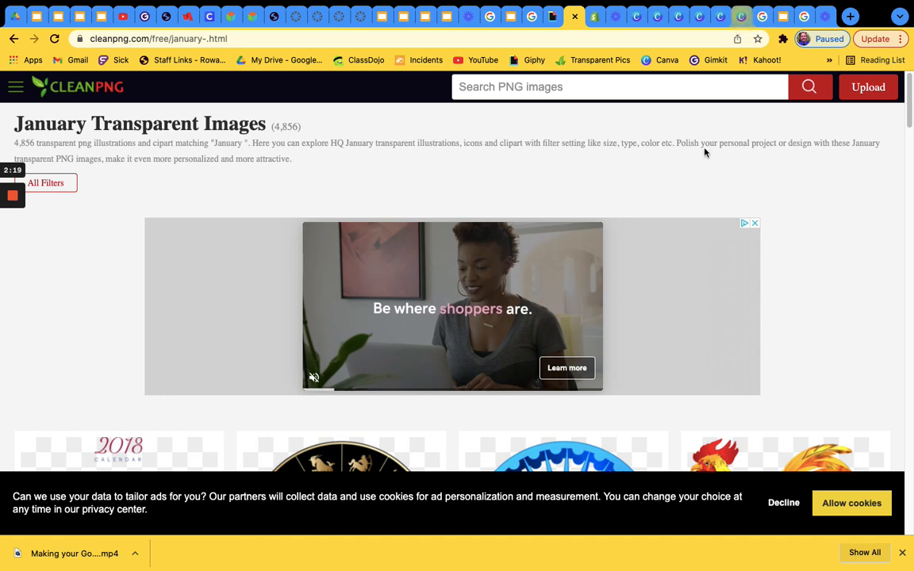
Switch to the Eagle Mascot Logo design in Canva, replace the BLACK EAGLE text with JANUARY and delete the eagle graphic
{"action": "key", "text": "super+w"}
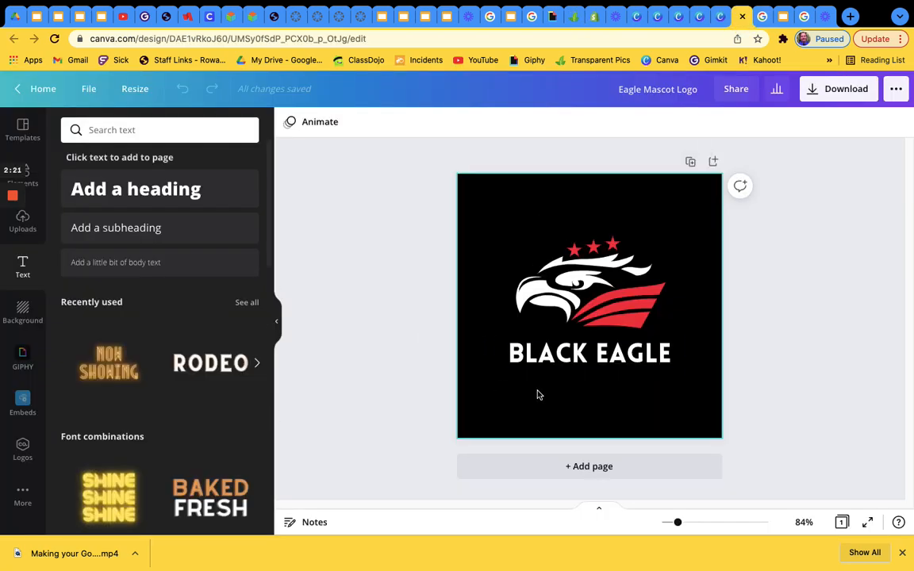
{"action": "double_click", "coordinate": [585, 357]}
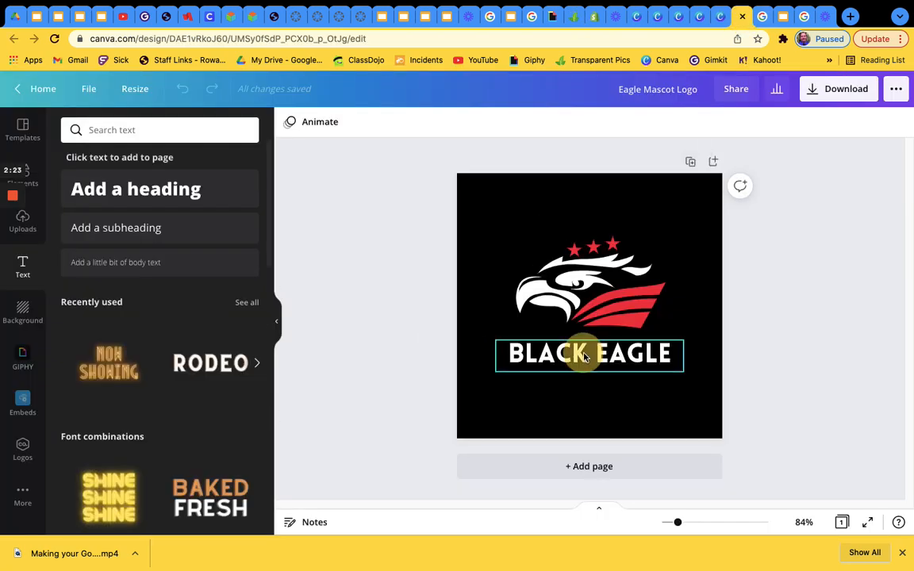
{"action": "type", "text": "JANUA"}
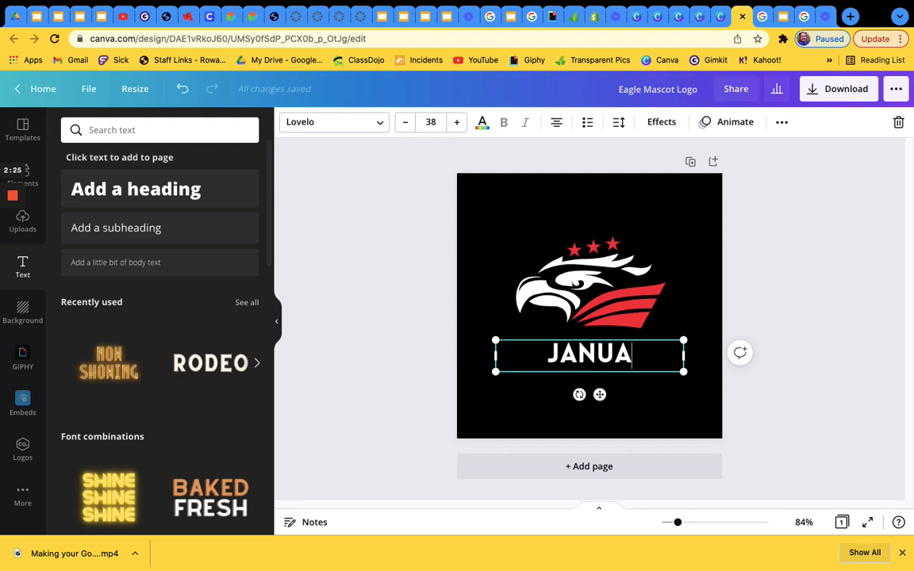
{"action": "type", "text": "RY"}
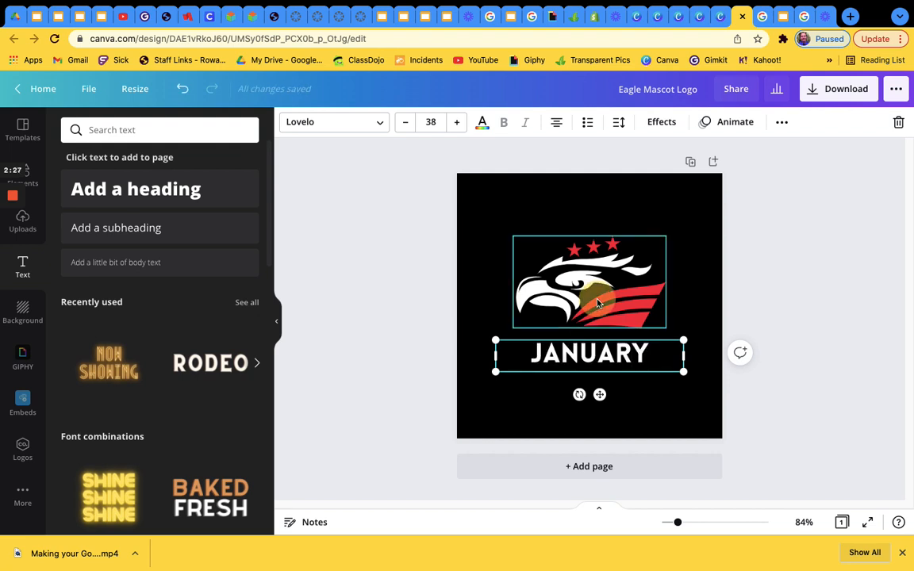
{"action": "left_click", "coordinate": [537, 268]}
{"action": "key", "text": "Delete"}
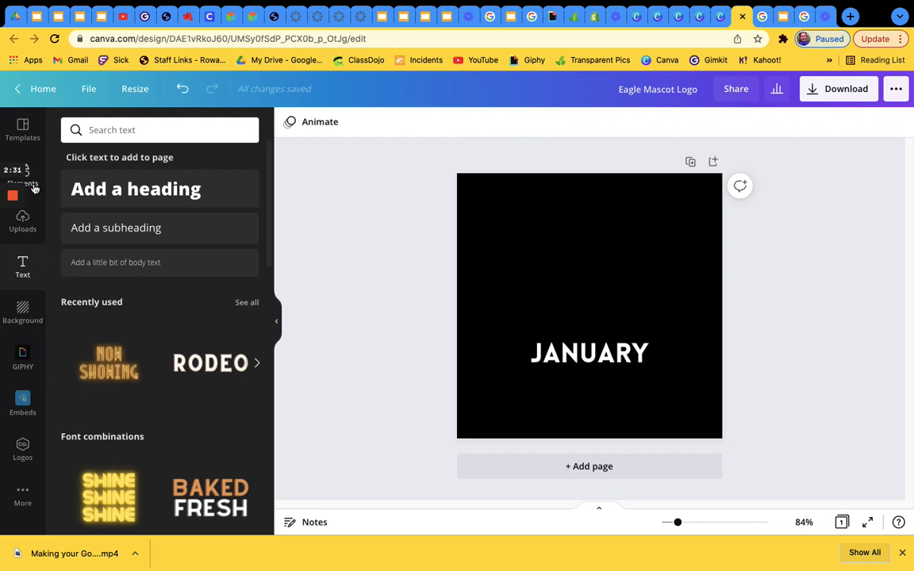
Search the design elements for january and look through the results for a graphic to go with the month name
{"action": "left_click", "coordinate": [30, 180]}
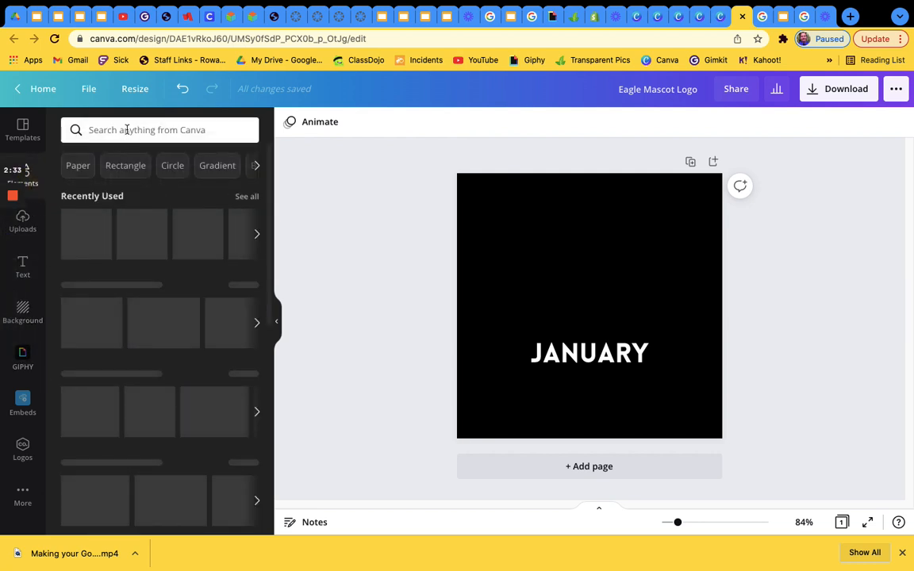
{"action": "left_click", "coordinate": [127, 131]}
{"action": "type", "text": "january"}
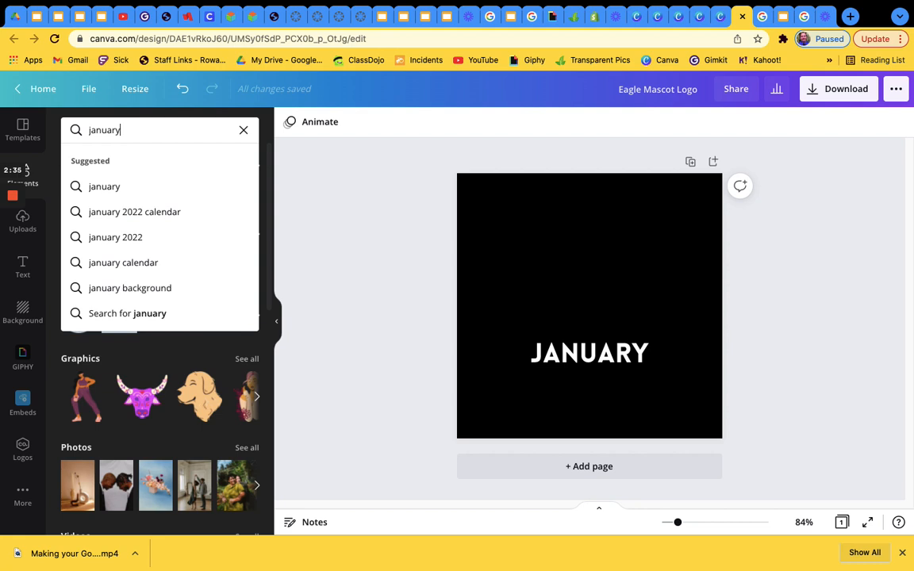
{"action": "key", "text": "Return"}
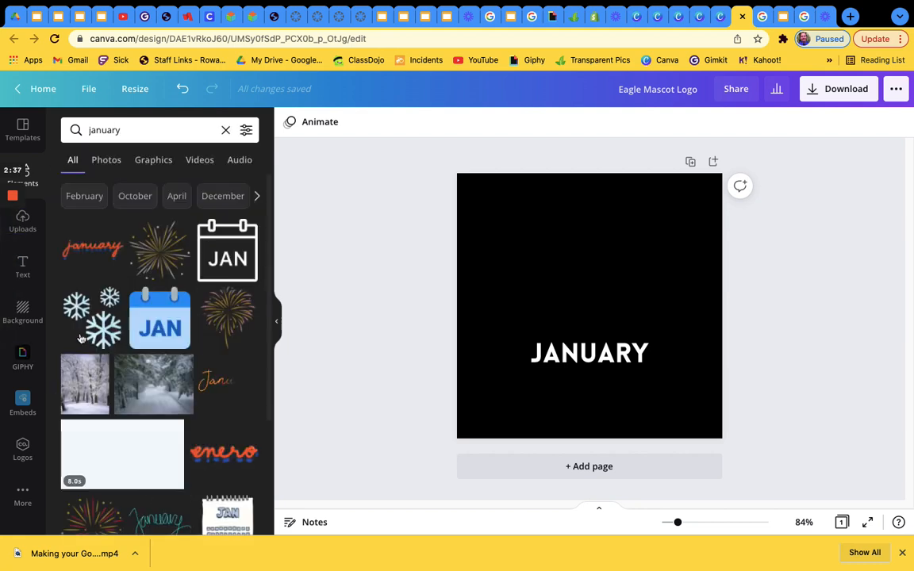
{"action": "scroll", "coordinate": [113, 317], "scroll_direction": "down", "scroll_amount": 5}
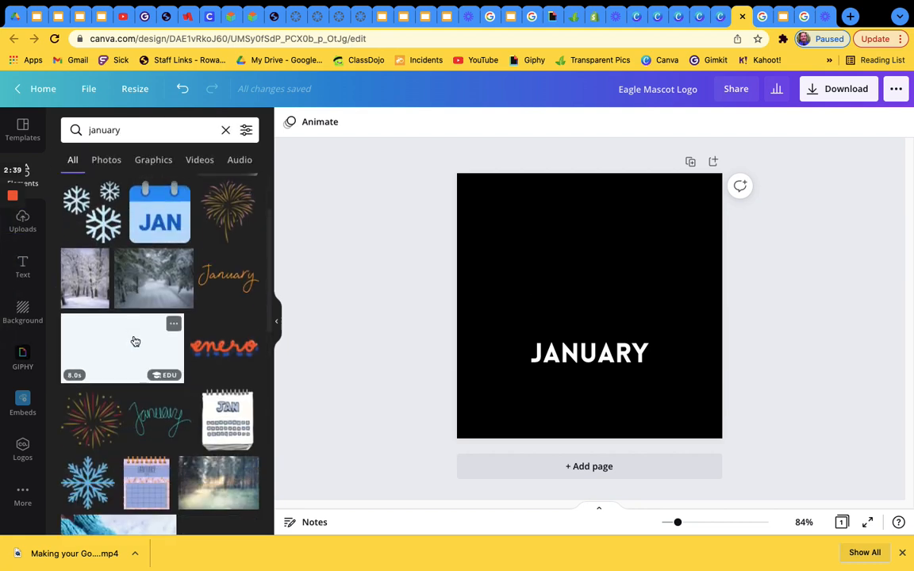
{"action": "scroll", "coordinate": [116, 333], "scroll_direction": "up", "scroll_amount": 5}
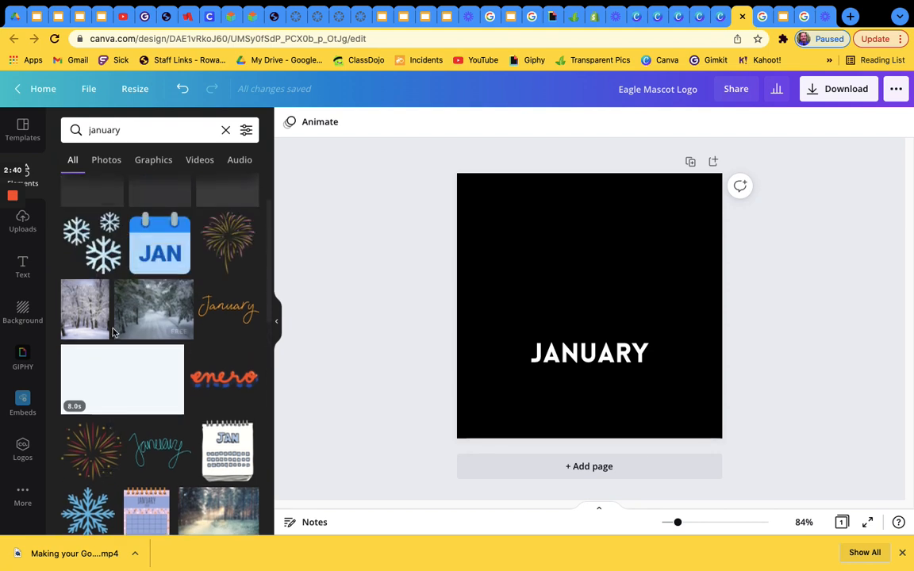
{"action": "scroll", "coordinate": [144, 364], "scroll_direction": "down", "scroll_amount": 1}
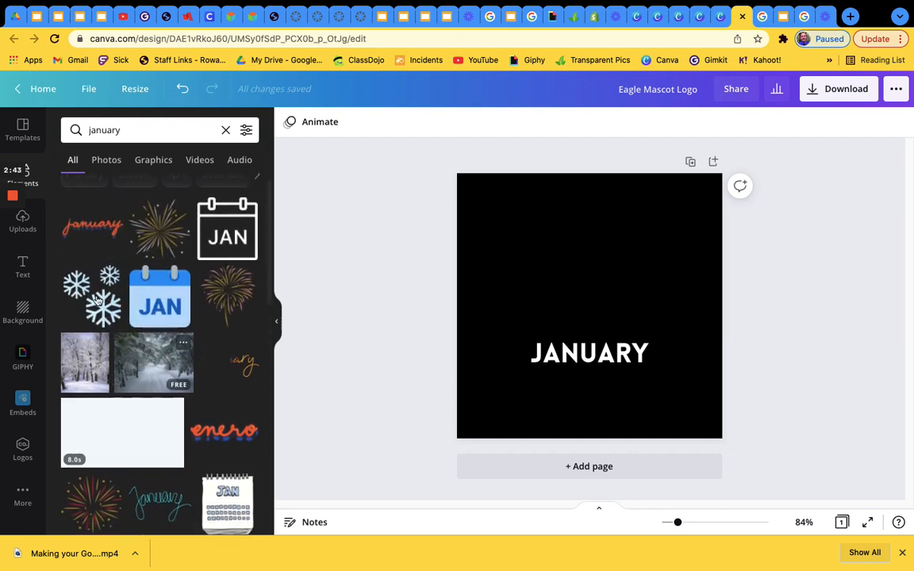
{"action": "scroll", "coordinate": [123, 333], "scroll_direction": "down", "scroll_amount": 7}
{"action": "scroll", "coordinate": [135, 321], "scroll_direction": "down", "scroll_amount": 3}
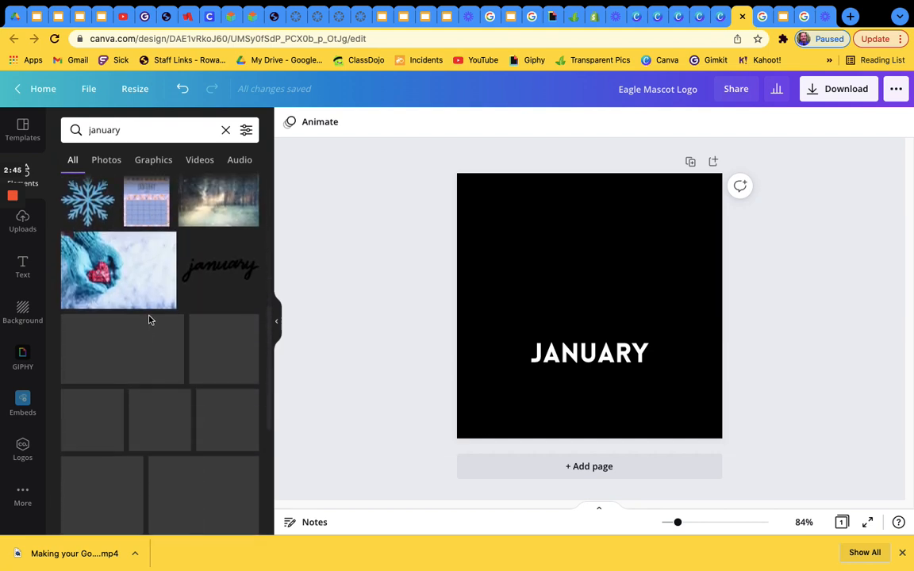
{"action": "scroll", "coordinate": [146, 341], "scroll_direction": "down", "scroll_amount": 1}
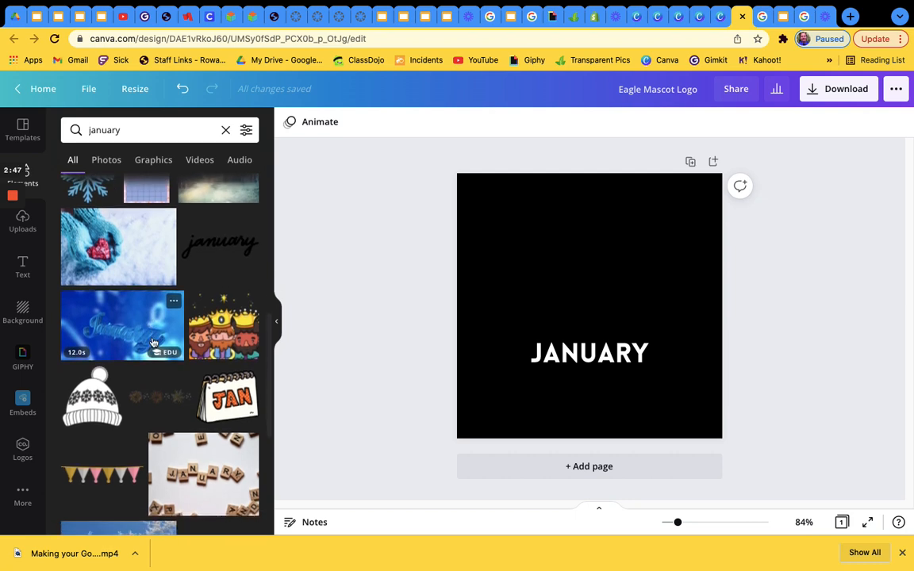
{"action": "scroll", "coordinate": [133, 357], "scroll_direction": "down", "scroll_amount": 1}
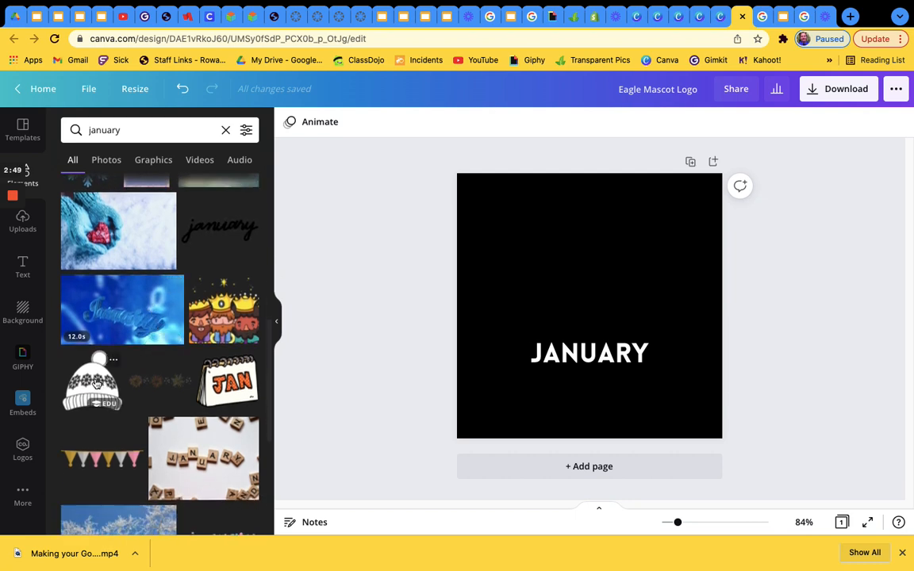
Try the white winter hat graphic above the JANUARY text, and replace it with the fireworks border graphic
{"action": "left_click", "coordinate": [95, 383]}
{"action": "left_click_drag", "start_coordinate": [595, 311], "coordinate": [589, 276]}
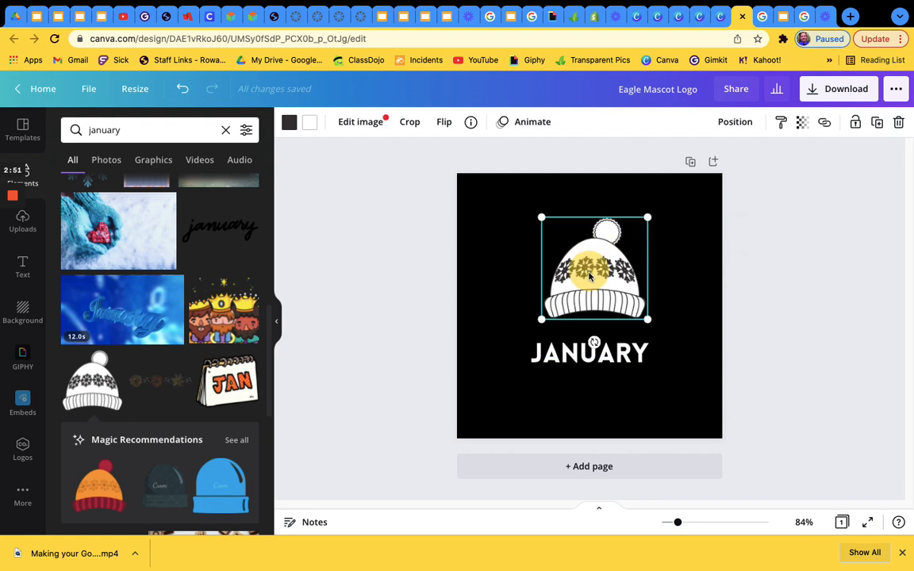
{"action": "left_click", "coordinate": [155, 382]}
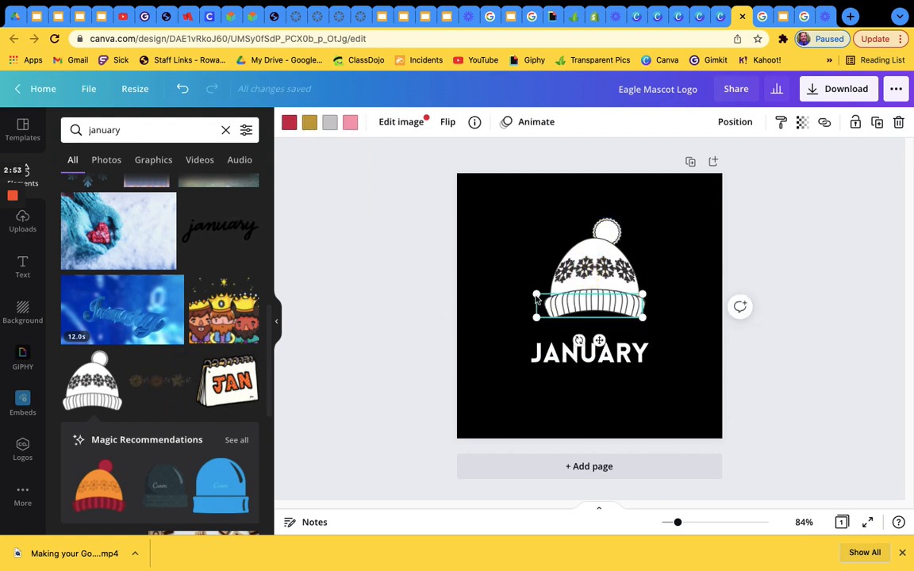
{"action": "left_click", "coordinate": [608, 269]}
{"action": "key", "text": "Delete"}
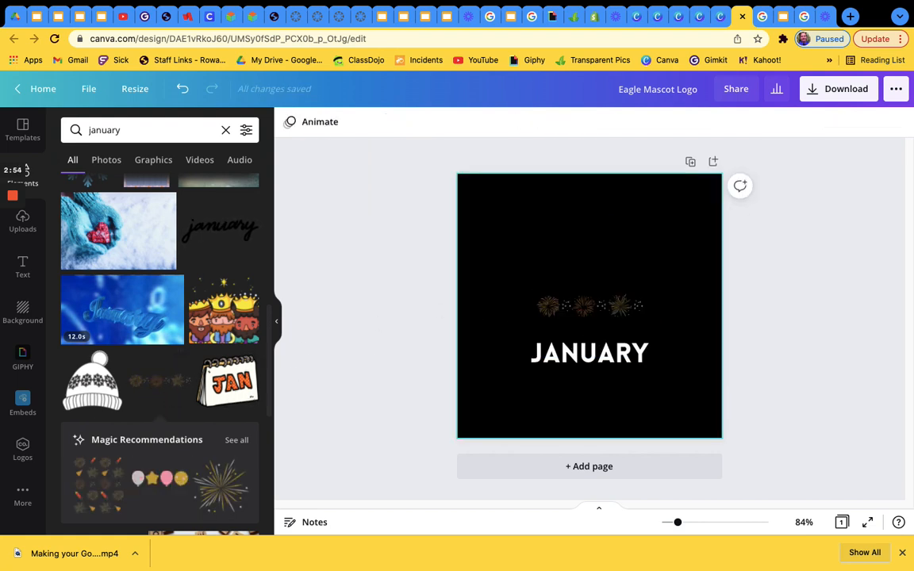
Enlarge the fireworks border to nearly the full width of the design and place it well above JANUARY
{"action": "left_click", "coordinate": [590, 309]}
{"action": "left_click_drag", "start_coordinate": [641, 293], "coordinate": [704, 280]}
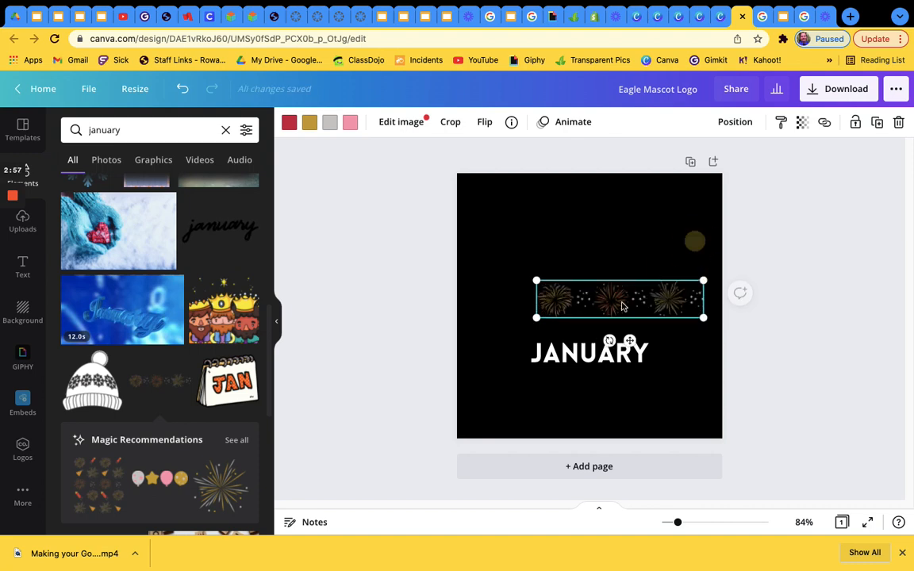
{"action": "left_click_drag", "start_coordinate": [536, 281], "coordinate": [468, 243]}
{"action": "left_click_drag", "start_coordinate": [578, 279], "coordinate": [584, 236]}
Increase the font size of the JANUARY text to 56
{"action": "double_click", "coordinate": [590, 351]}
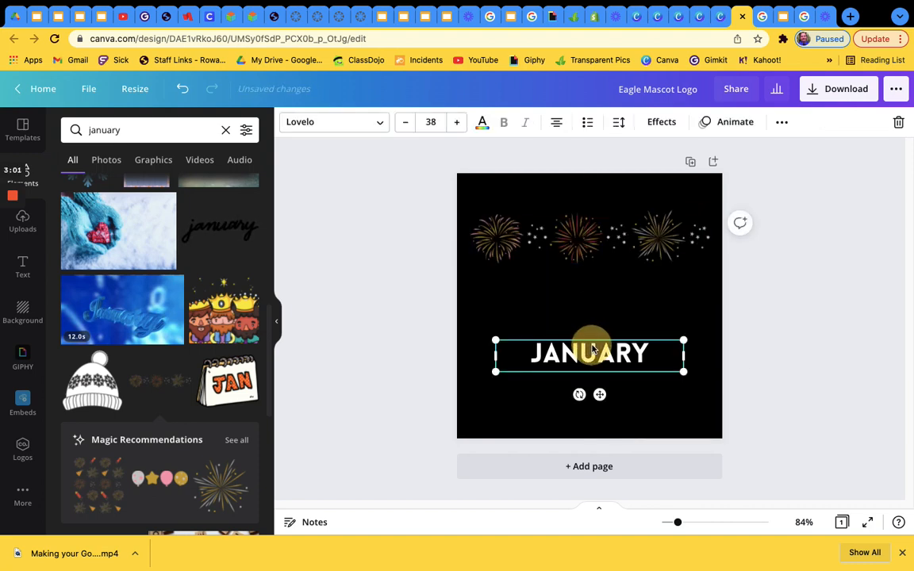
{"action": "left_click", "coordinate": [457, 124]}
{"action": "left_click", "coordinate": [457, 124]}
{"action": "left_click", "coordinate": [457, 124]}
{"action": "left_click", "coordinate": [457, 124]}
{"action": "left_click", "coordinate": [457, 123]}
{"action": "left_click", "coordinate": [457, 123]}
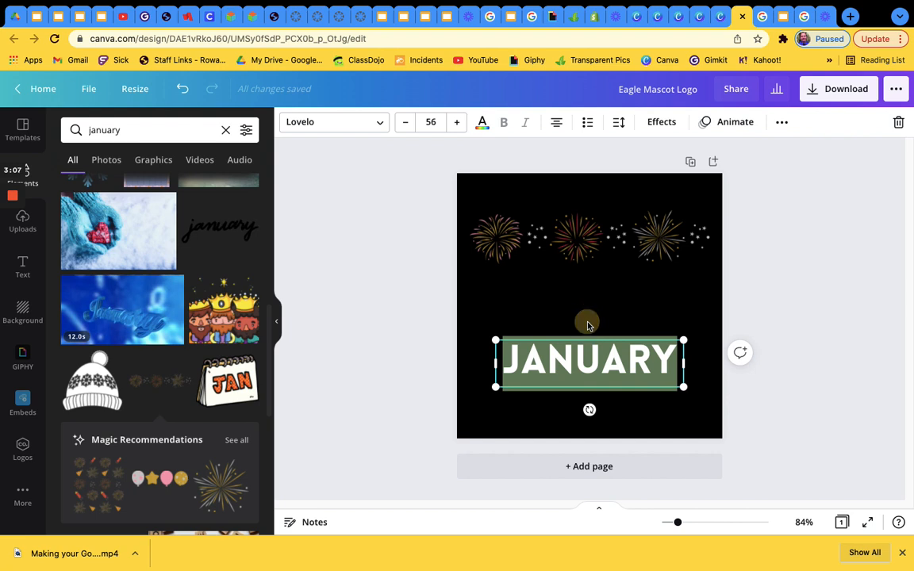
Lower the fireworks border slightly and raise the JANUARY text so it sits just beneath the fireworks
{"action": "left_click_drag", "start_coordinate": [580, 261], "coordinate": [579, 274]}
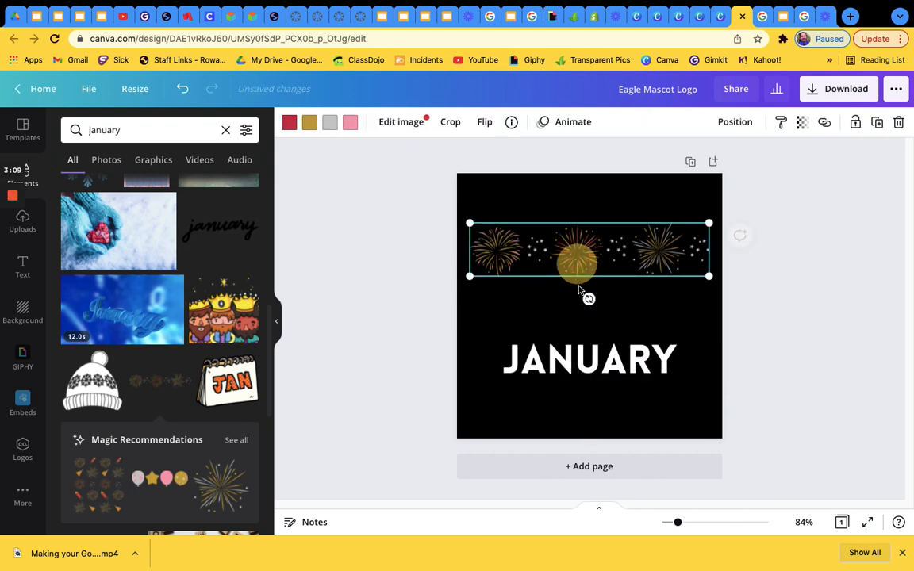
{"action": "left_click_drag", "start_coordinate": [586, 364], "coordinate": [588, 321]}
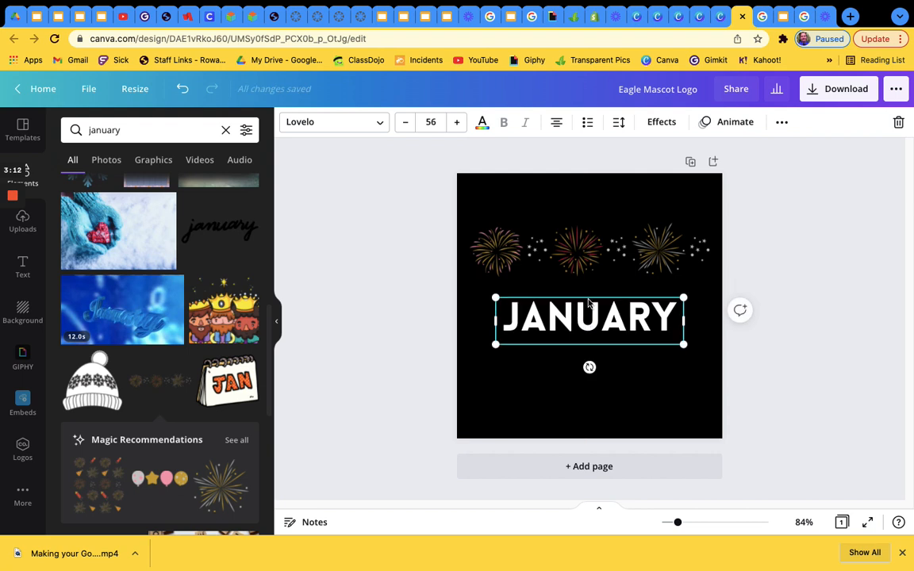
{"action": "left_click", "coordinate": [585, 254]}
{"action": "left_click_drag", "start_coordinate": [586, 254], "coordinate": [585, 252]}
{"action": "left_click_drag", "start_coordinate": [588, 306], "coordinate": [590, 318]}
Download the January design as a PNG with the default size of 1
{"action": "left_click", "coordinate": [753, 383]}
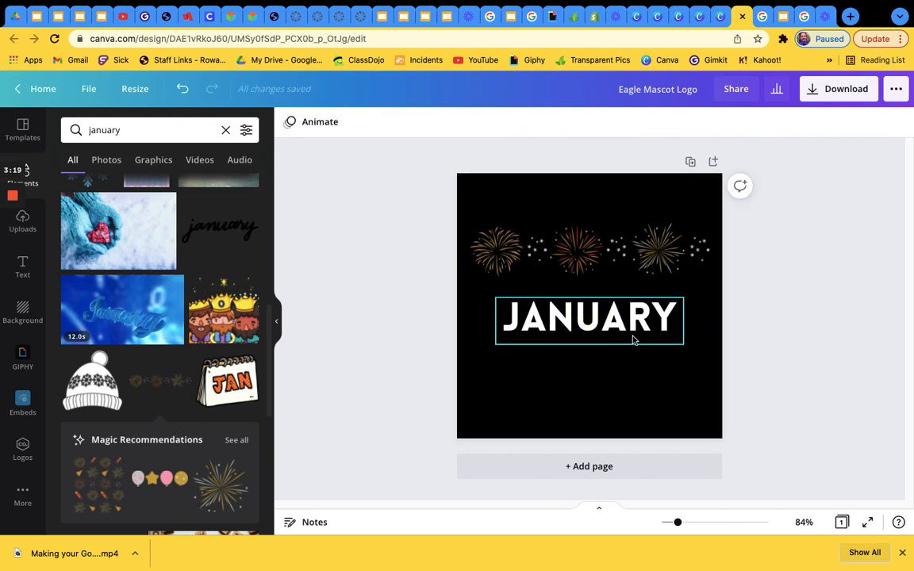
{"action": "left_click", "coordinate": [827, 89]}
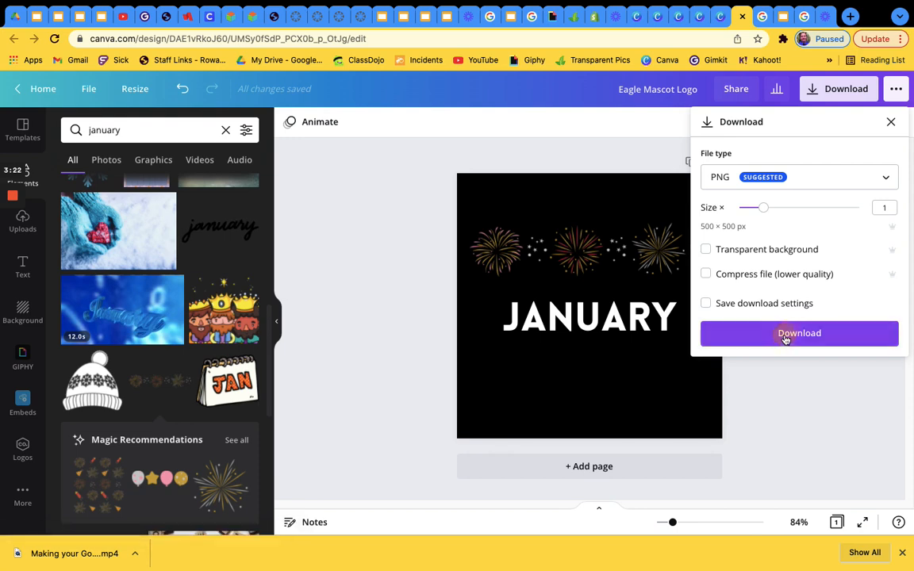
{"action": "left_click", "coordinate": [785, 335]}
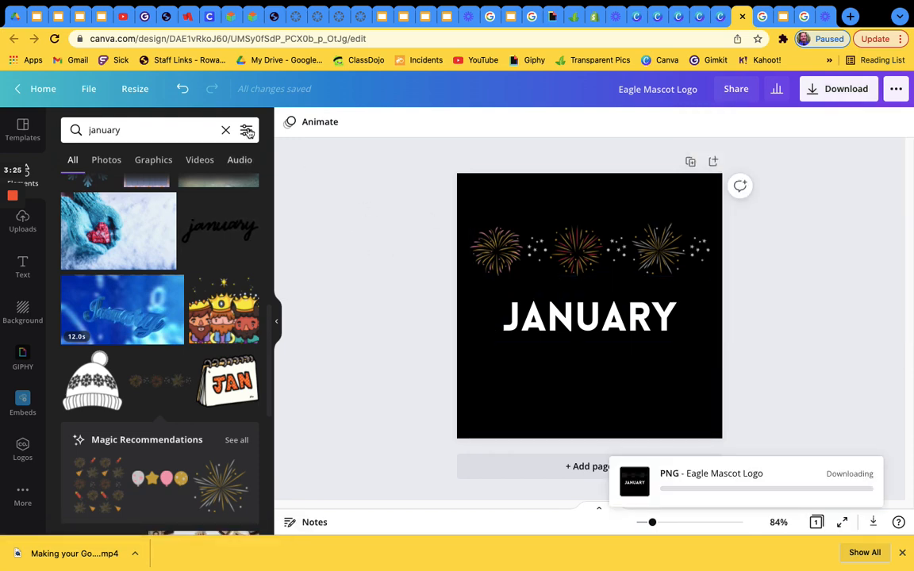
Switch to the Calendar page in Canvas and upload Eagle Mascot Logo.png from Downloads into the table's first cell
{"action": "left_click", "coordinate": [359, 17]}
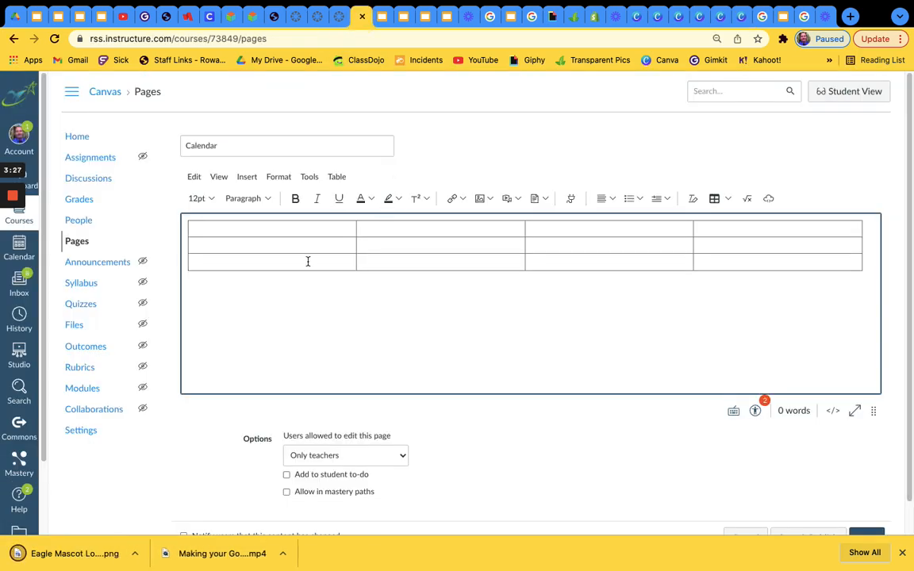
{"action": "left_click", "coordinate": [272, 230]}
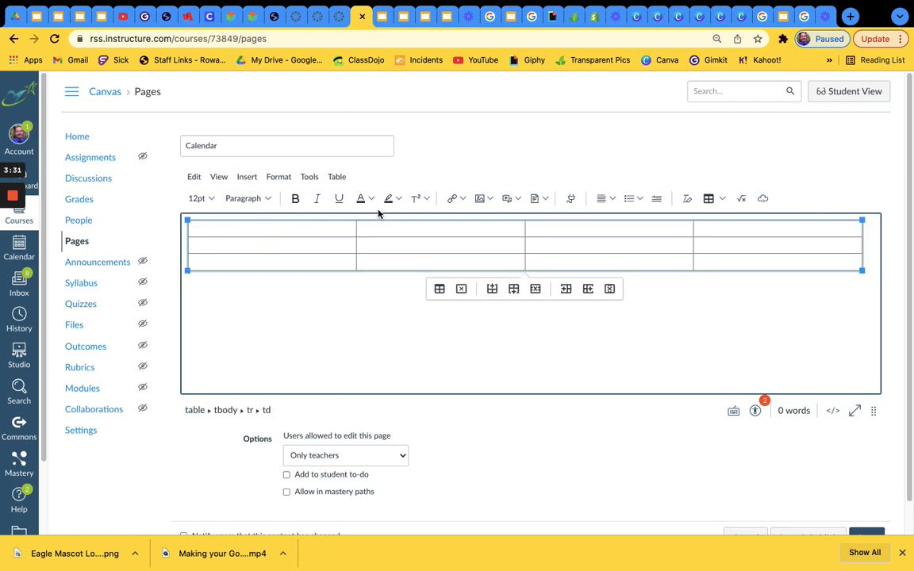
{"action": "left_click", "coordinate": [484, 199]}
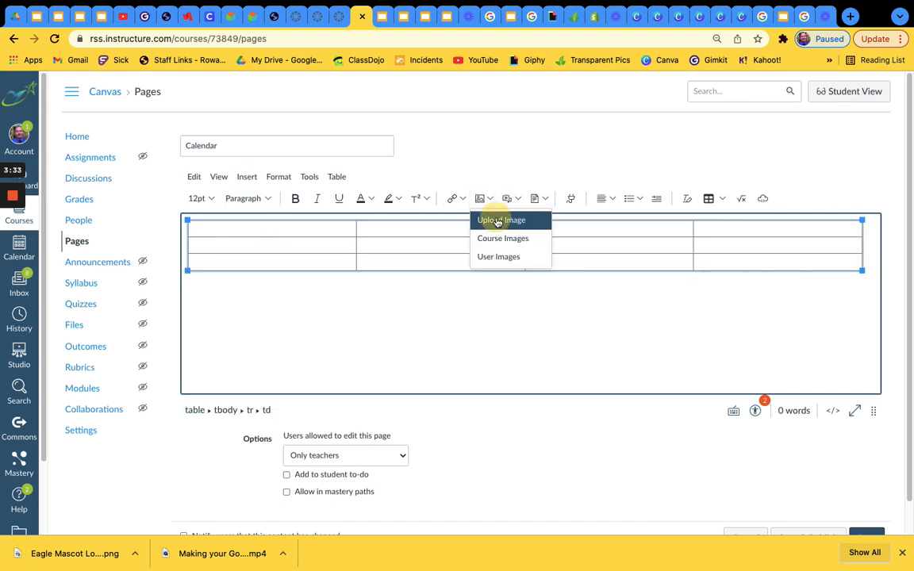
{"action": "left_click", "coordinate": [495, 219]}
{"action": "left_click", "coordinate": [464, 356]}
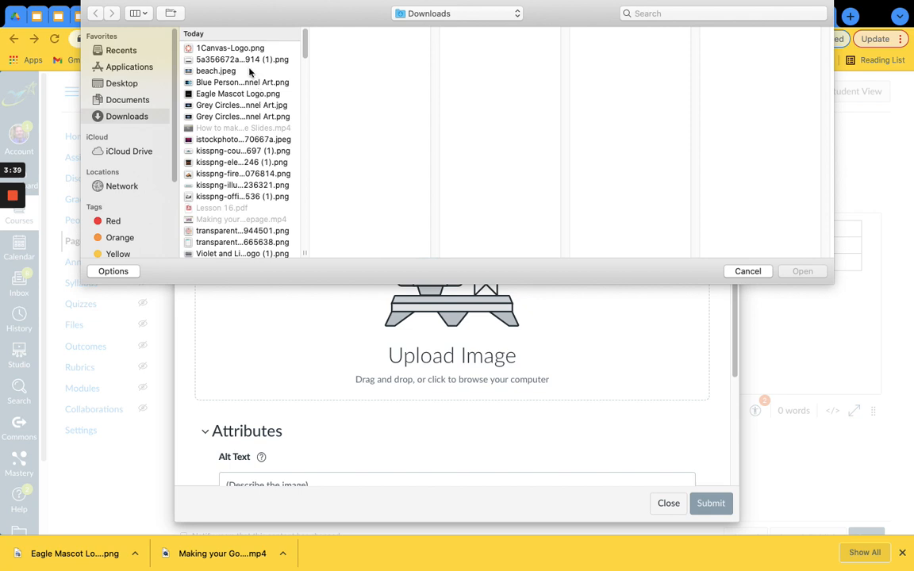
{"action": "left_click", "coordinate": [237, 94]}
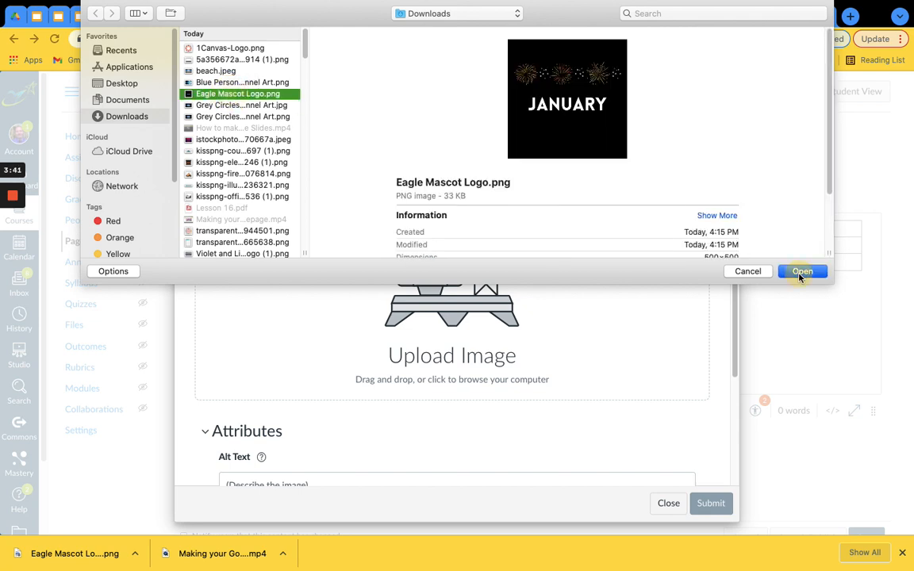
{"action": "left_click", "coordinate": [801, 271]}
{"action": "left_click", "coordinate": [706, 503]}
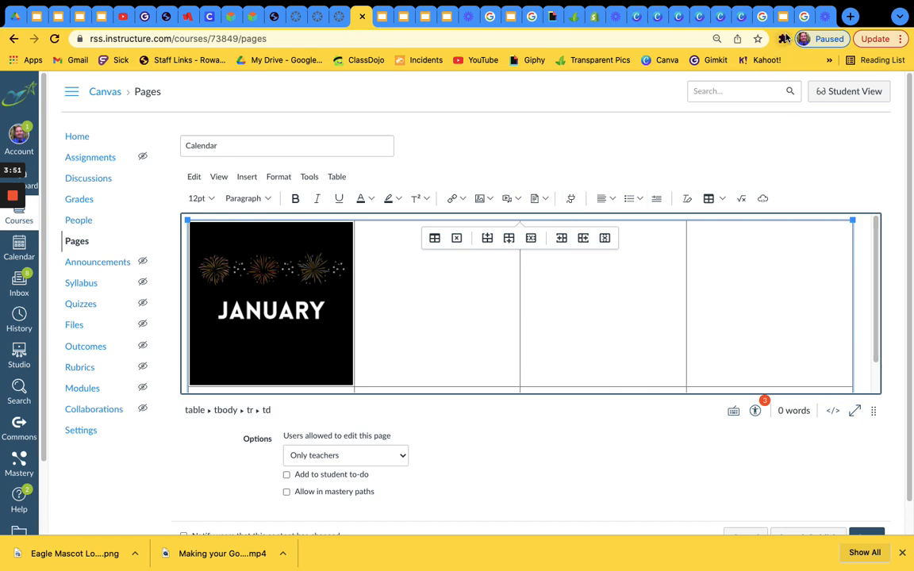
Return to the Canva design, replace JANUARY with FEBRUARY in a text box widened to one line, and delete the fireworks border
{"action": "left_click", "coordinate": [741, 17]}
{"action": "left_click", "coordinate": [585, 318]}
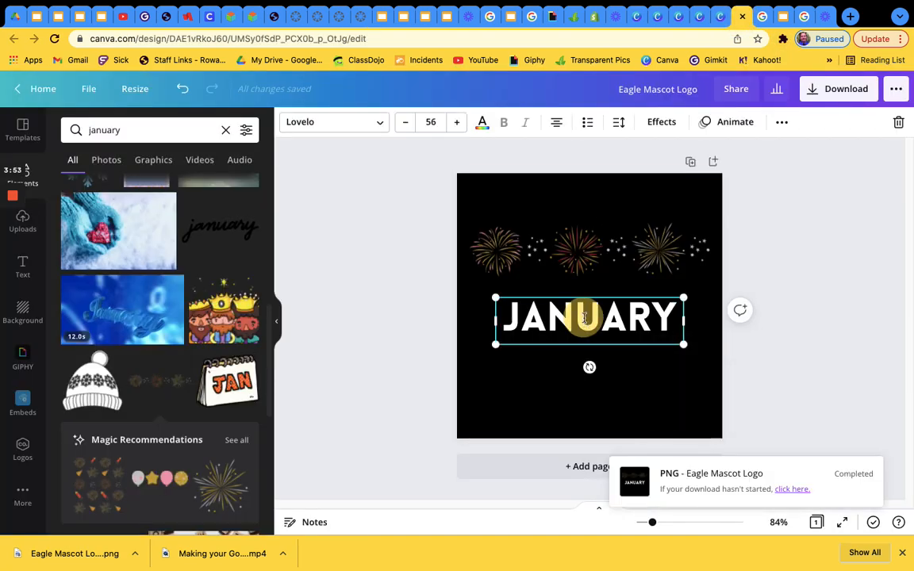
{"action": "double_click", "coordinate": [585, 317]}
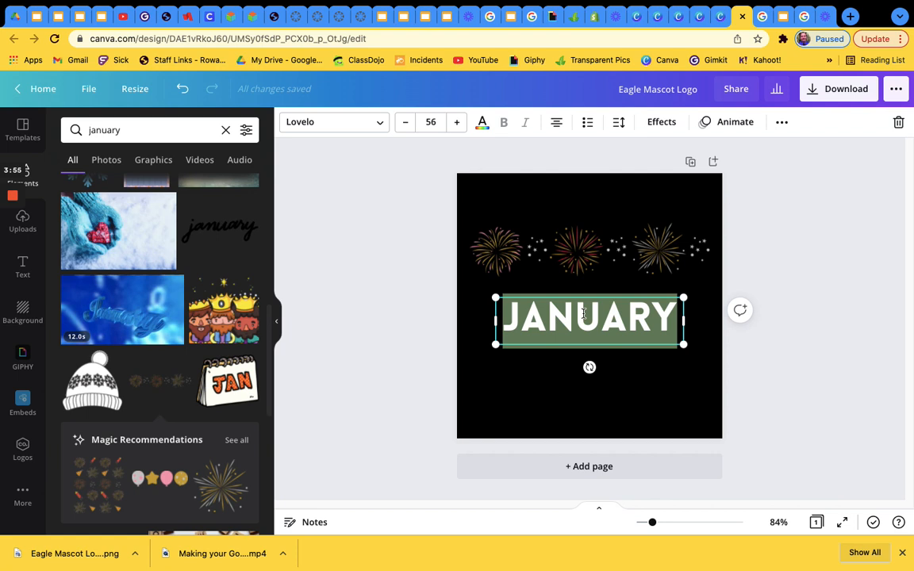
{"action": "type", "text": "FEBRUARY"}
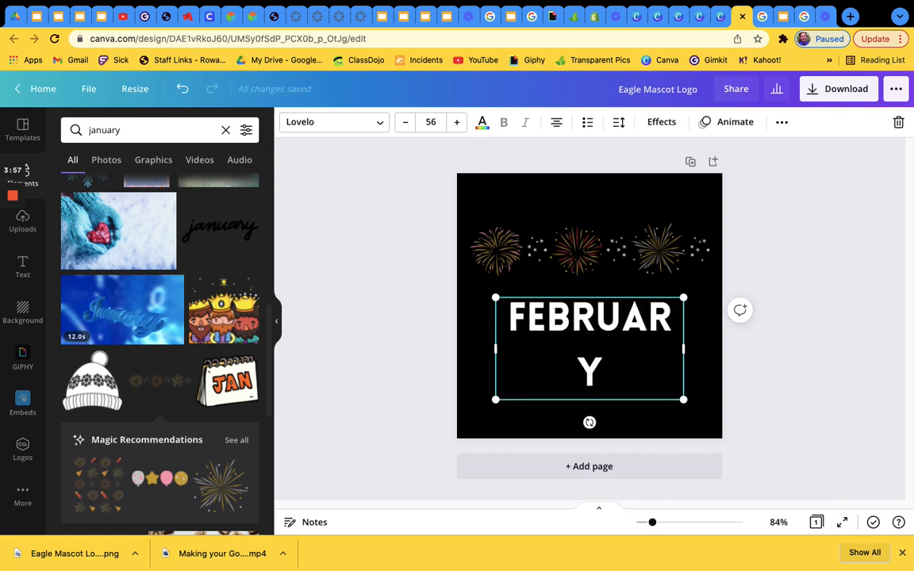
{"action": "left_click_drag", "start_coordinate": [687, 349], "coordinate": [695, 347]}
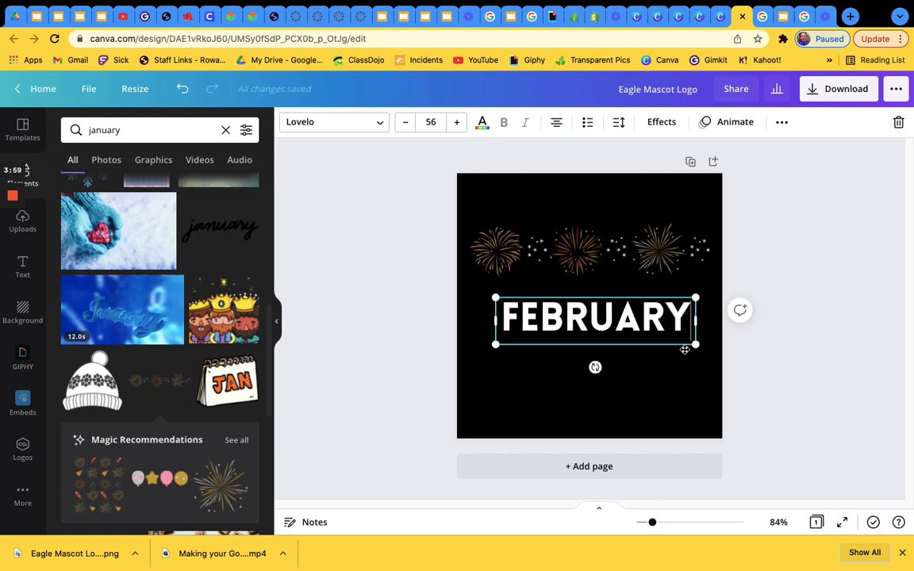
{"action": "left_click", "coordinate": [597, 257]}
{"action": "left_click", "coordinate": [400, 218]}
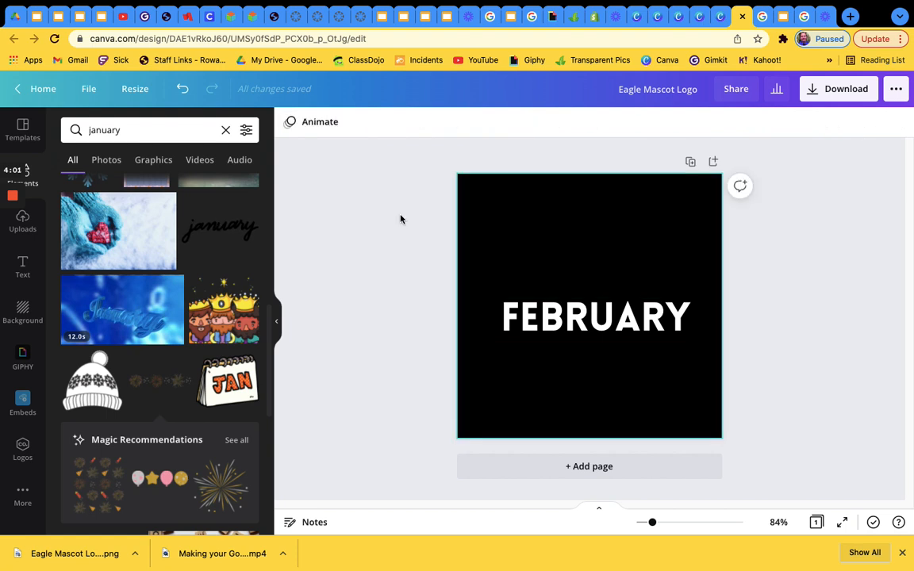
Search the design elements for february and place the four pastel candy hearts above the FEBRUARY text
{"action": "left_click", "coordinate": [73, 131]}
{"action": "type", "text": "febrary"}
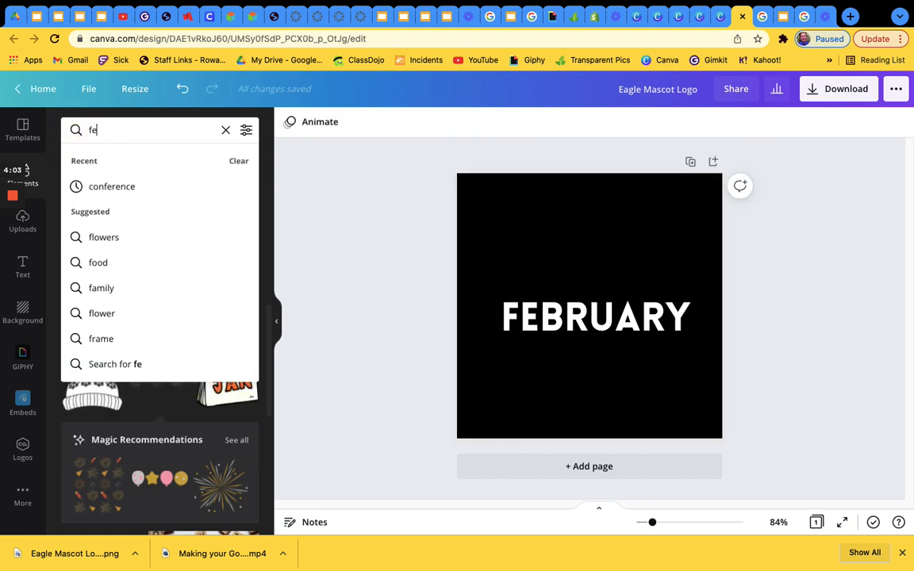
{"action": "key", "text": "BackSpace"}
{"action": "key", "text": "BackSpace"}
{"action": "key", "text": "BackSpace"}
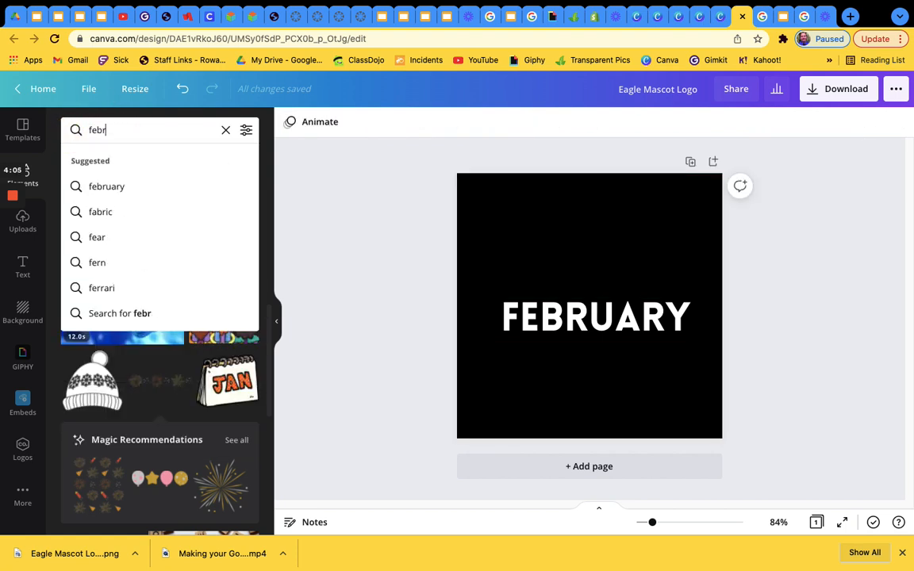
{"action": "type", "text": "uary"}
{"action": "key", "text": "Return"}
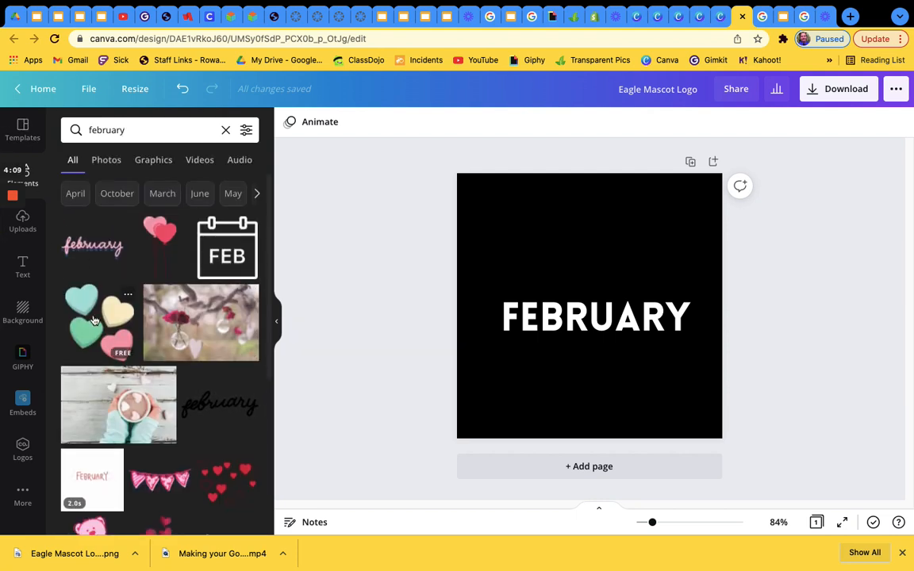
{"action": "left_click", "coordinate": [93, 320]}
{"action": "left_click_drag", "start_coordinate": [610, 231], "coordinate": [610, 235]}
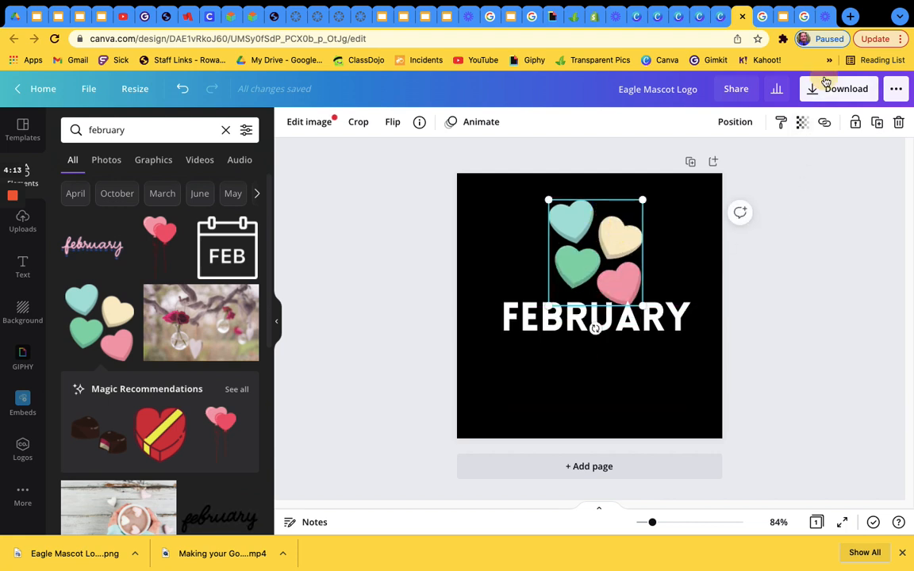
Download the February design as a PNG, then switch to Canvas and upload Eagle Mascot Logo (1).png from Downloads into the table's second cell
{"action": "left_click", "coordinate": [825, 81]}
{"action": "left_click", "coordinate": [767, 339]}
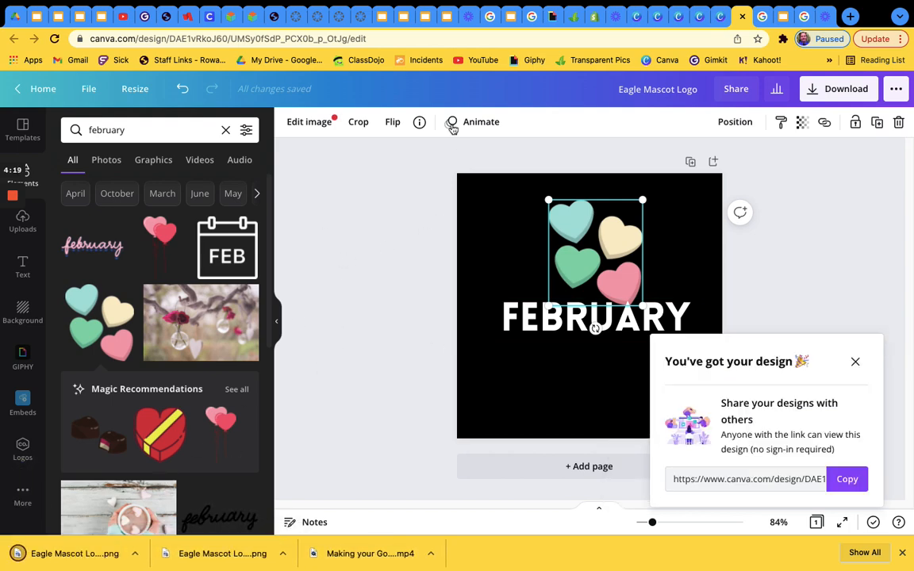
{"action": "left_click", "coordinate": [363, 17]}
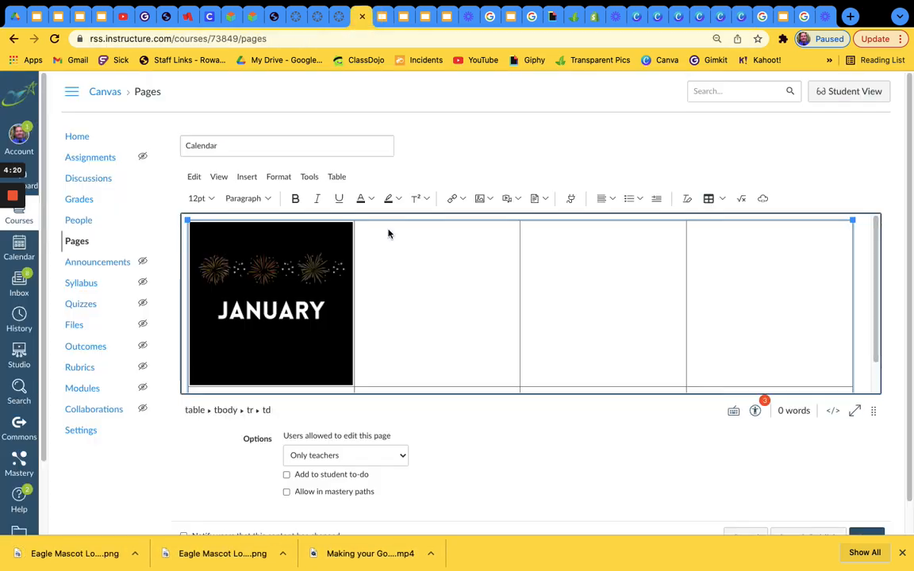
{"action": "left_click", "coordinate": [430, 312]}
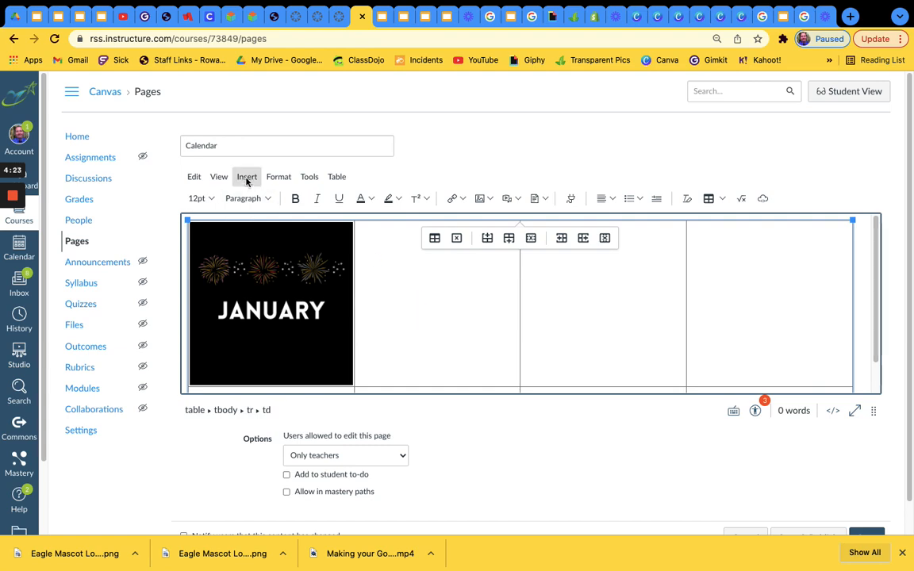
{"action": "left_click", "coordinate": [490, 199]}
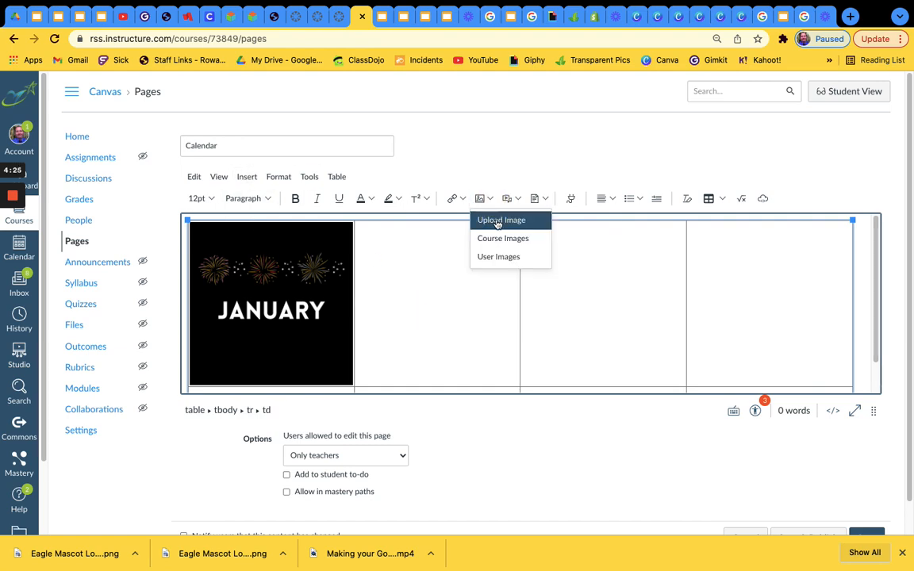
{"action": "left_click", "coordinate": [501, 221]}
{"action": "left_click", "coordinate": [397, 299]}
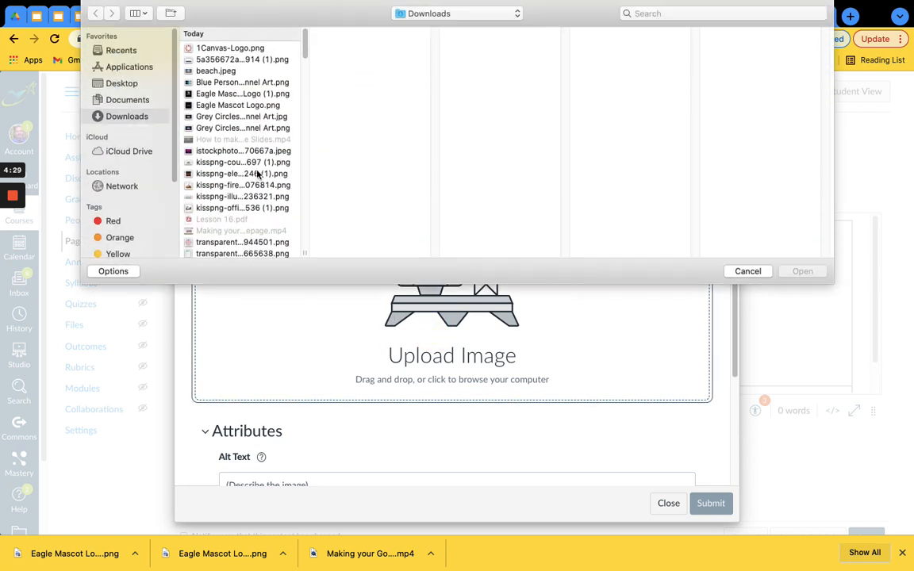
{"action": "left_click", "coordinate": [237, 94]}
{"action": "left_click", "coordinate": [803, 271]}
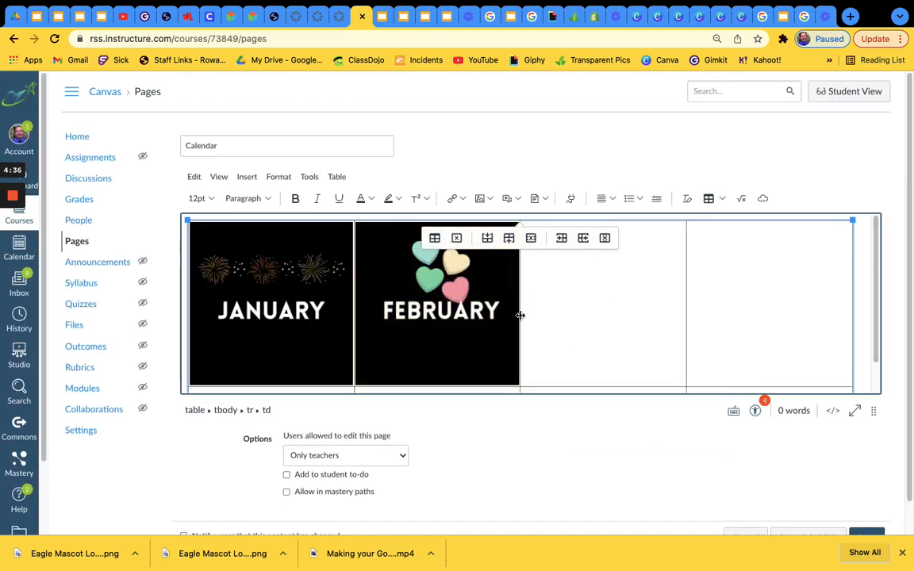
Return to the Canva design, replace FEBRUARY with MARCH, and delete the pastel candy hearts
{"action": "left_click", "coordinate": [732, 16]}
{"action": "left_click", "coordinate": [599, 324]}
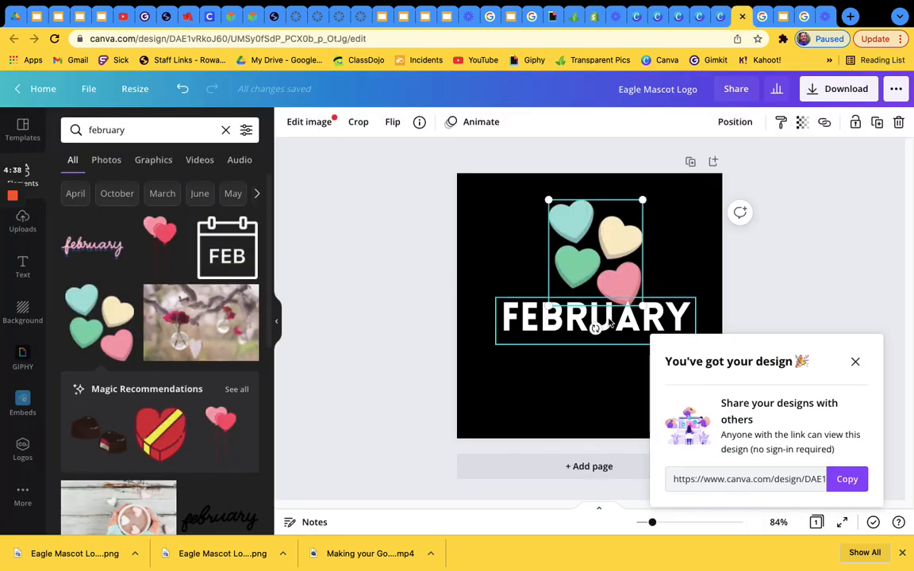
{"action": "left_click", "coordinate": [596, 318]}
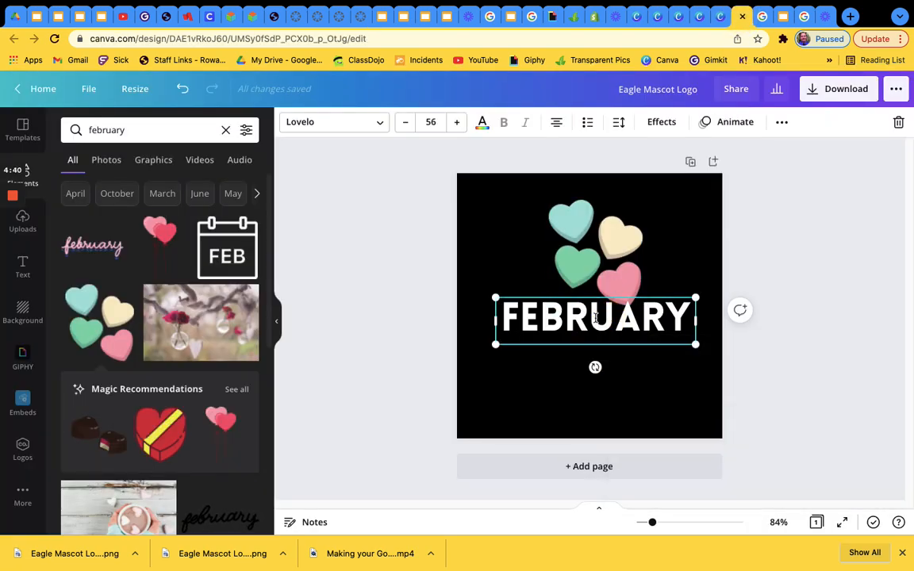
{"action": "double_click", "coordinate": [595, 318]}
{"action": "type", "text": "MARCH"}
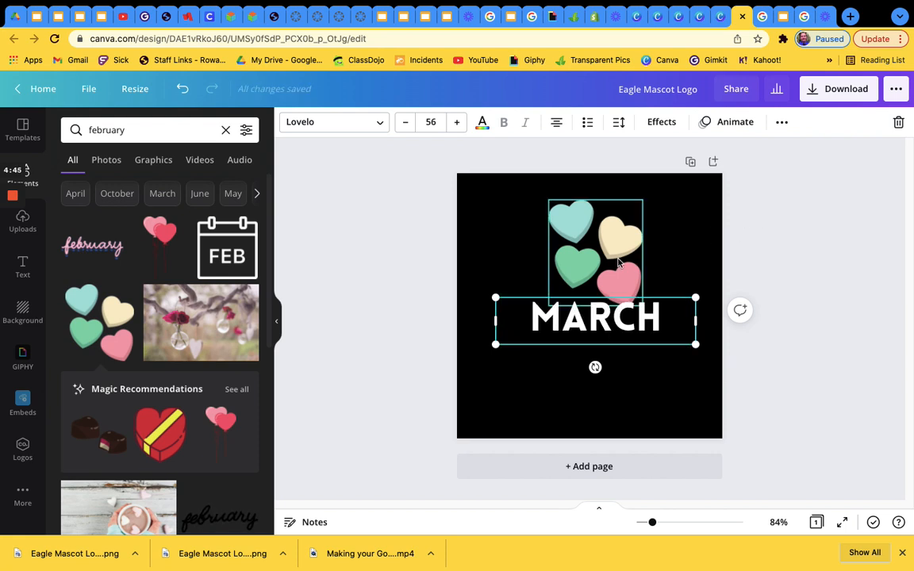
{"action": "left_click", "coordinate": [618, 259]}
{"action": "key", "text": "Delete"}
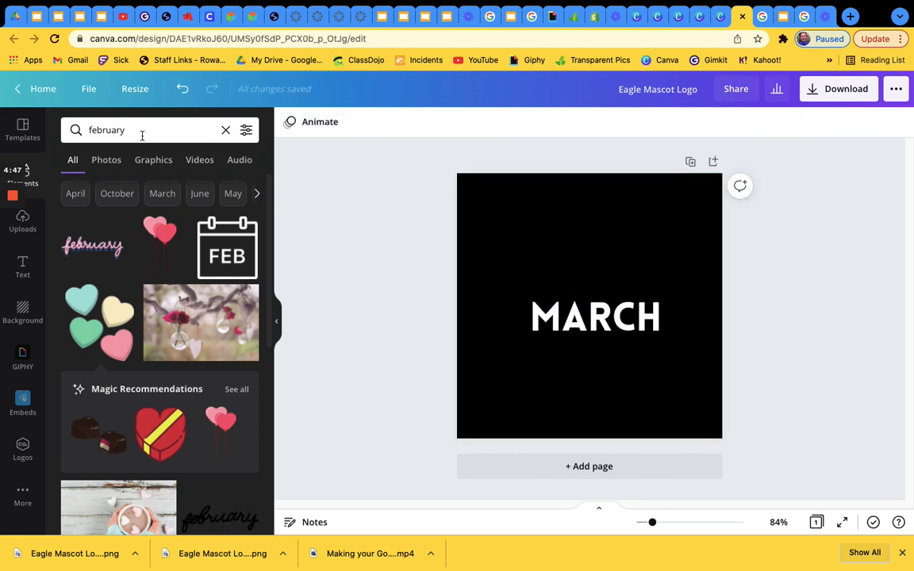
Search the design elements for march and place the green three-leaf clover above the MARCH text
{"action": "left_click", "coordinate": [106, 129]}
{"action": "double_click", "coordinate": [83, 129]}
{"action": "type", "text": "march"}
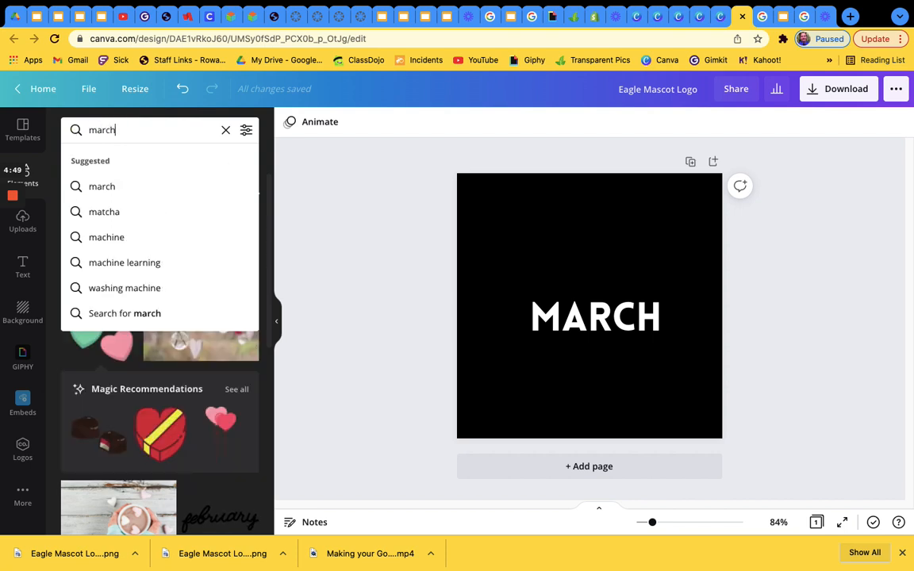
{"action": "key", "text": "Return"}
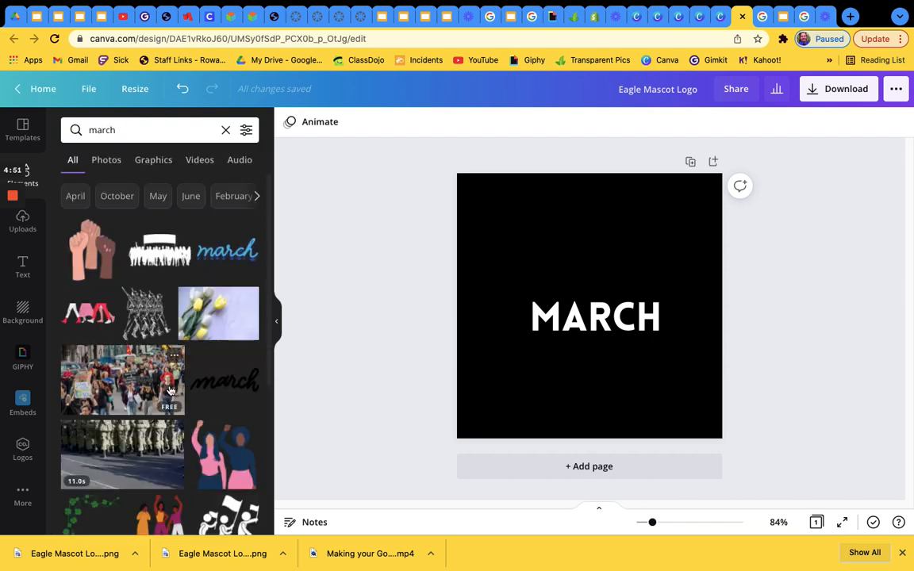
{"action": "scroll", "coordinate": [163, 392], "scroll_direction": "down", "scroll_amount": 3}
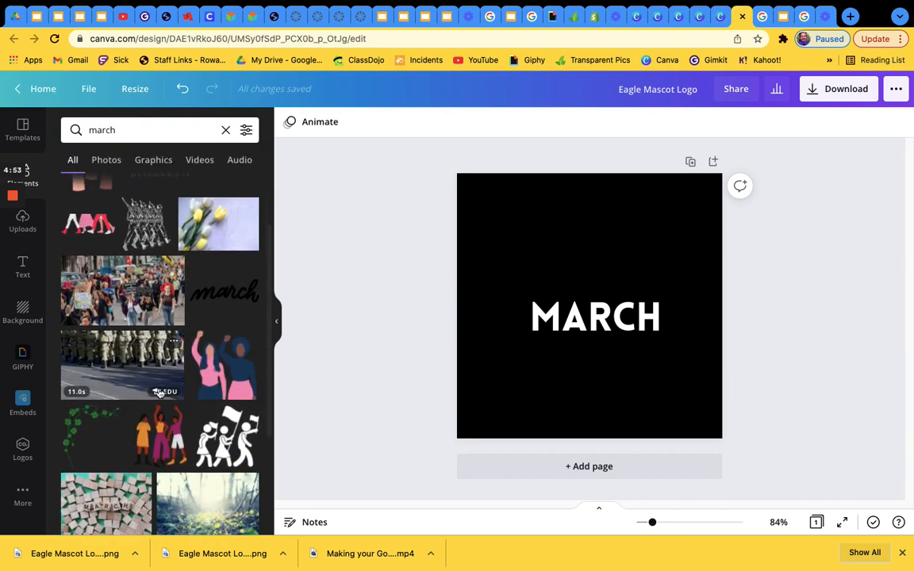
{"action": "scroll", "coordinate": [158, 384], "scroll_direction": "down", "scroll_amount": 1}
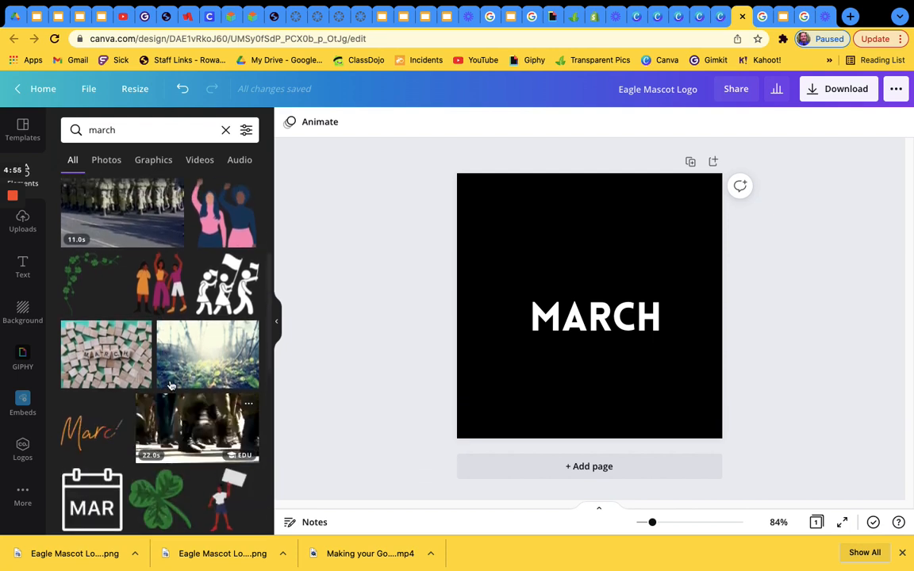
{"action": "scroll", "coordinate": [169, 388], "scroll_direction": "down", "scroll_amount": 4}
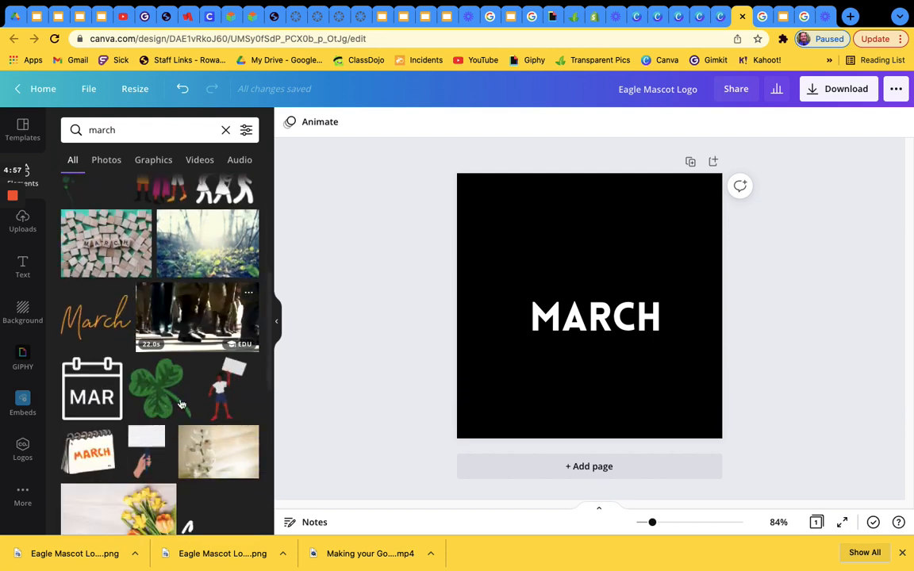
{"action": "left_click", "coordinate": [176, 382]}
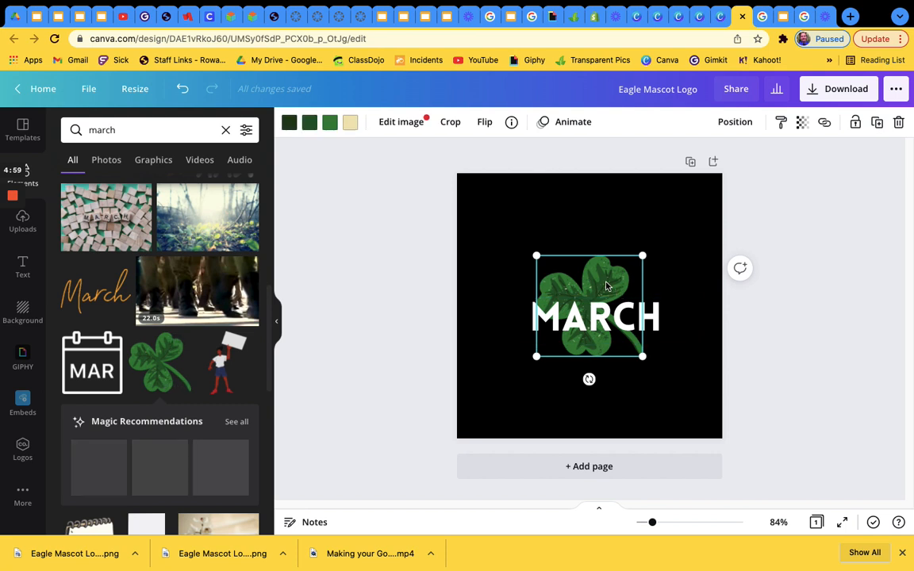
{"action": "left_click_drag", "start_coordinate": [611, 243], "coordinate": [618, 235]}
Download the March design as a PNG at size 1 and upload Eagle Mascot Logo (2).png into the third cell of the Canvas table
{"action": "left_click", "coordinate": [839, 88]}
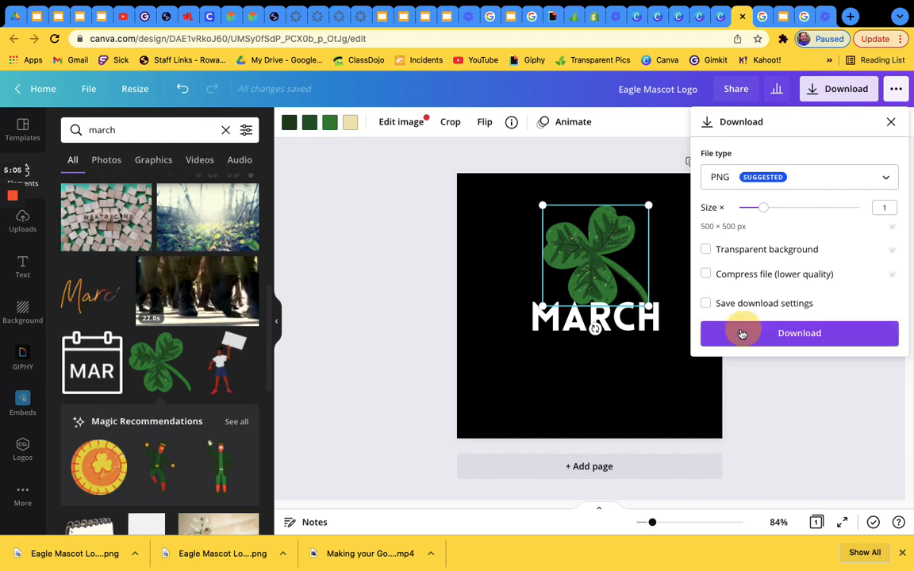
{"action": "left_click", "coordinate": [740, 332]}
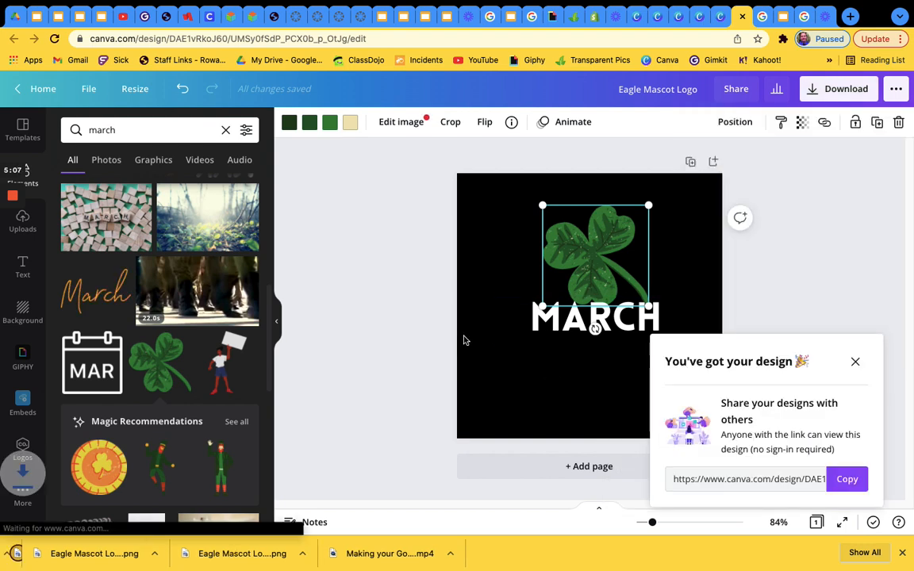
{"action": "left_click", "coordinate": [341, 17]}
{"action": "left_click", "coordinate": [592, 300]}
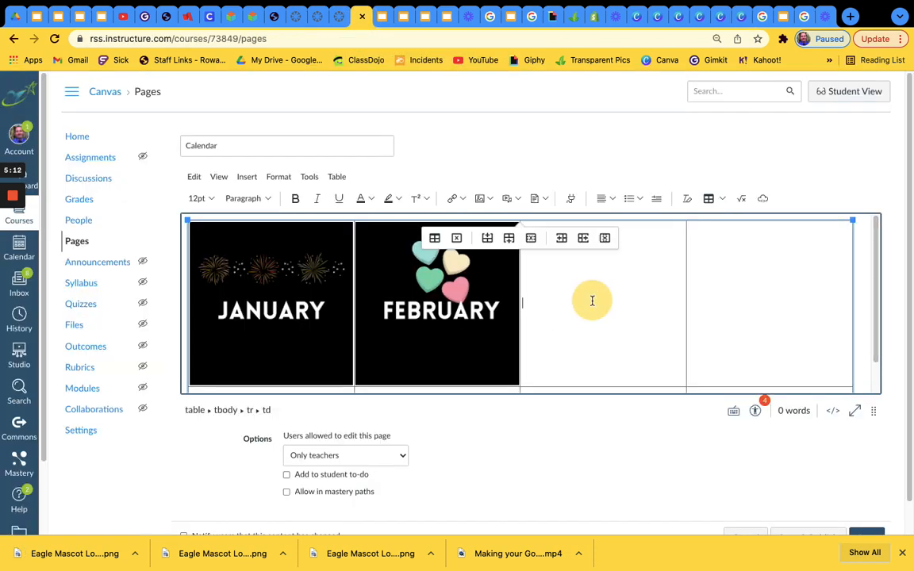
{"action": "left_click", "coordinate": [483, 199]}
{"action": "left_click", "coordinate": [497, 222]}
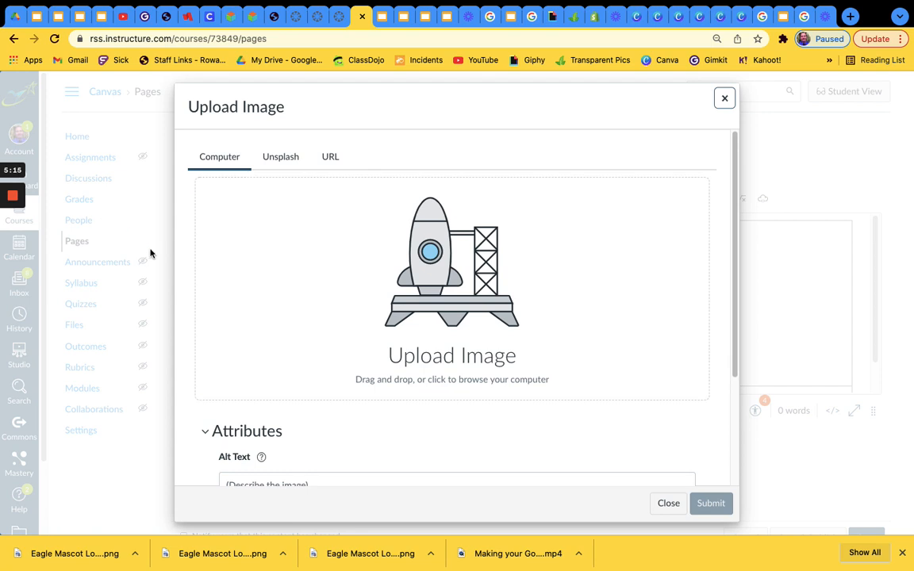
{"action": "left_click", "coordinate": [298, 317]}
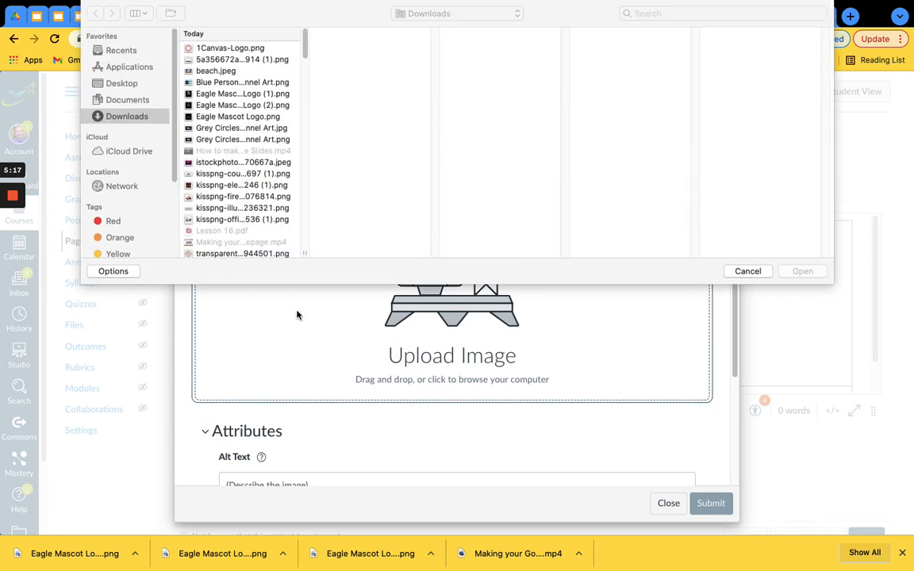
{"action": "double_click", "coordinate": [235, 104]}
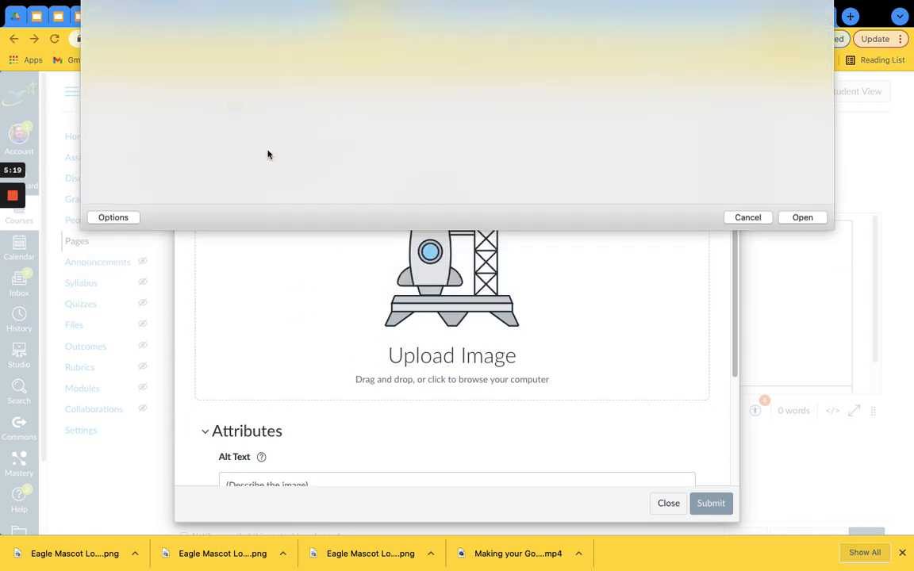
{"action": "left_click", "coordinate": [711, 505]}
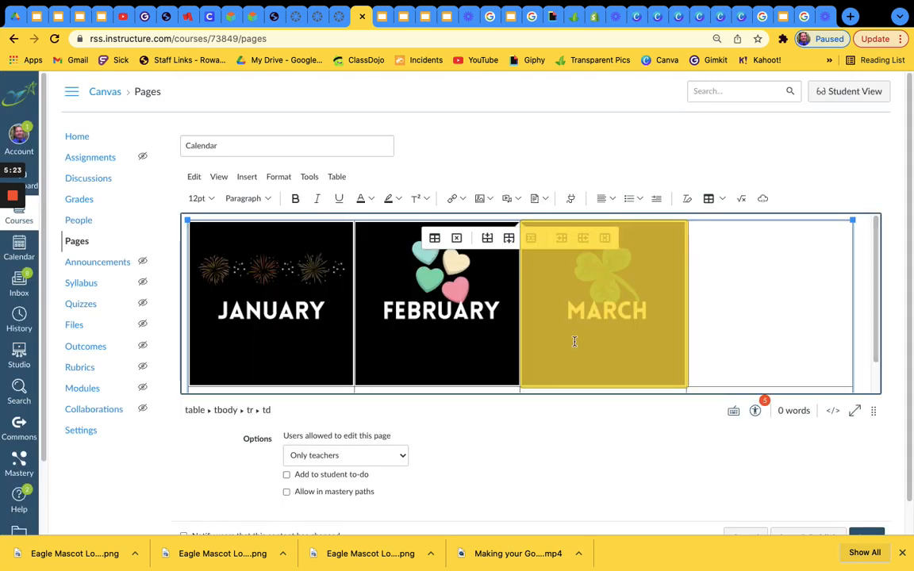
Save and publish the Calendar page, and copy its web address
{"action": "scroll", "coordinate": [645, 487], "scroll_direction": "down", "scroll_amount": 1}
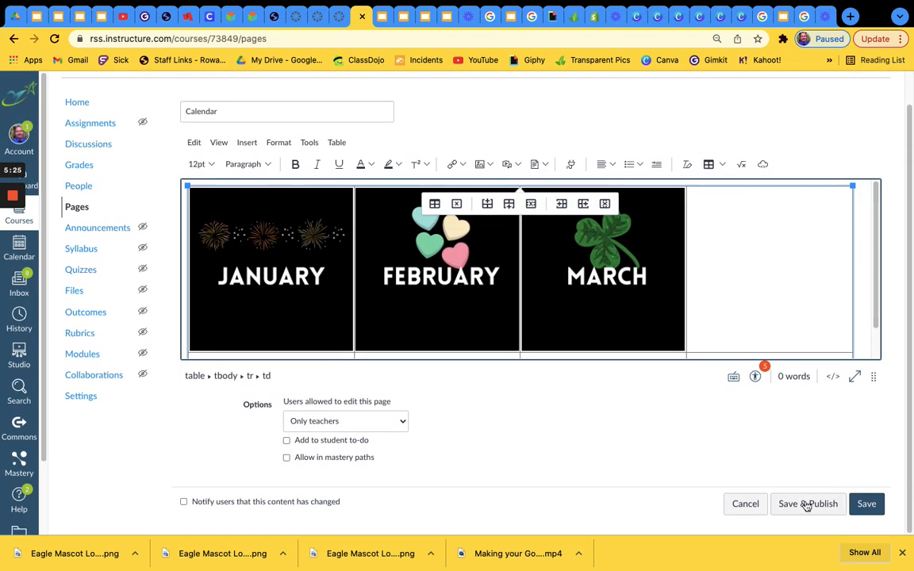
{"action": "left_click", "coordinate": [807, 505]}
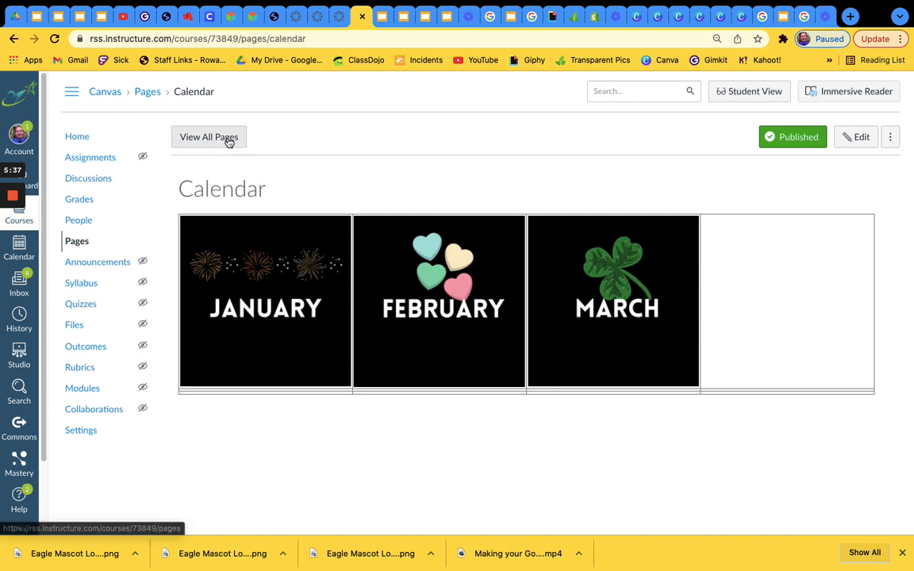
{"action": "left_click", "coordinate": [190, 40]}
{"action": "key", "text": "super+c"}
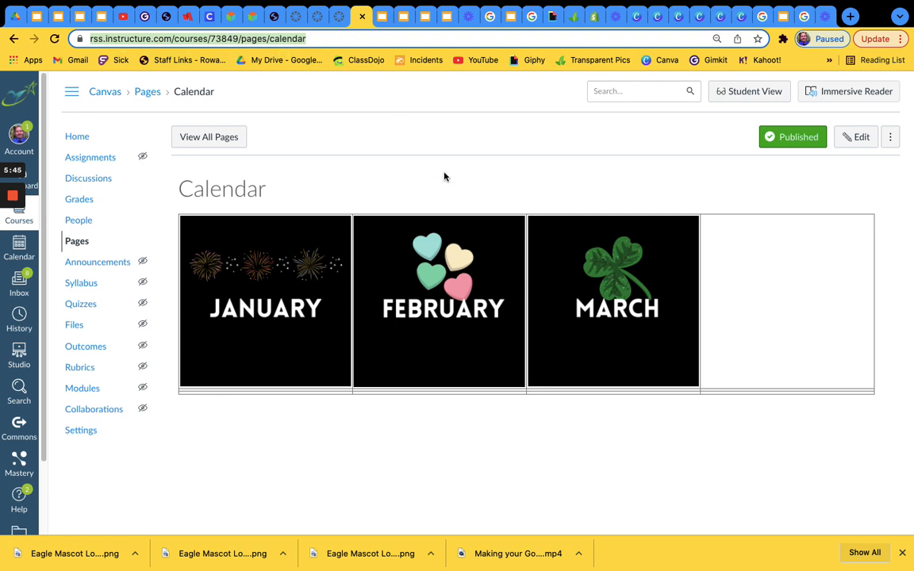
Switch to the Test Class presentation in Google Slides, close the web publishing dialog, and link the 2022 calendar image to the copied Calendar page address
{"action": "left_click", "coordinate": [784, 16]}
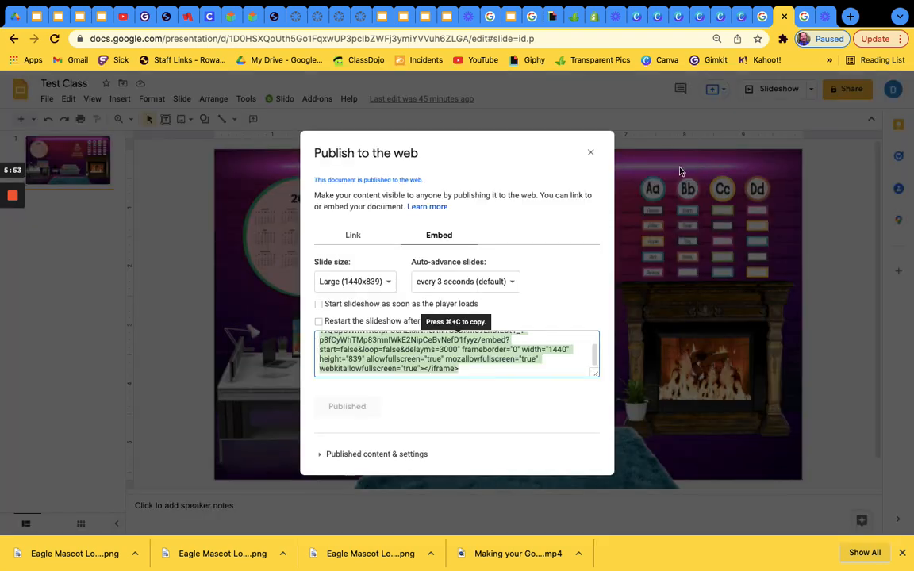
{"action": "left_click", "coordinate": [591, 153]}
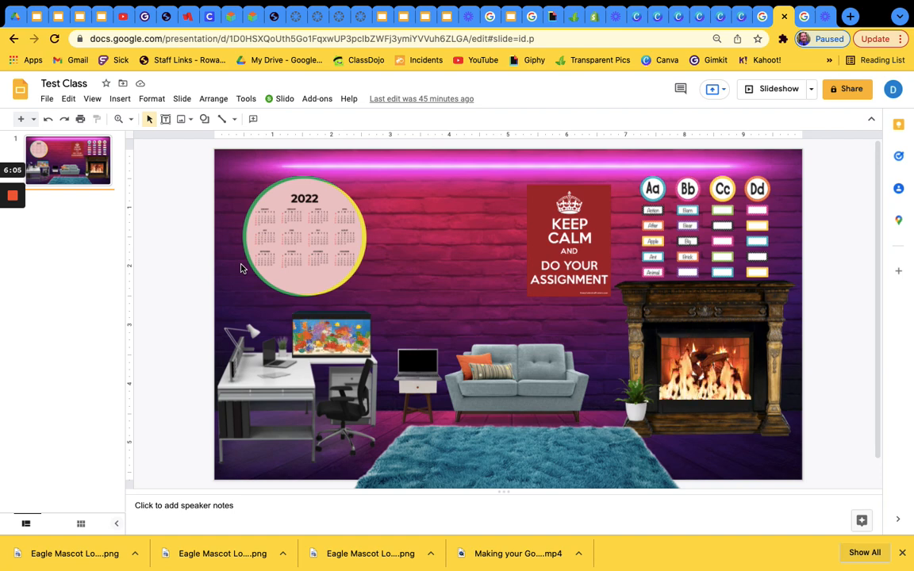
{"action": "left_click", "coordinate": [320, 231]}
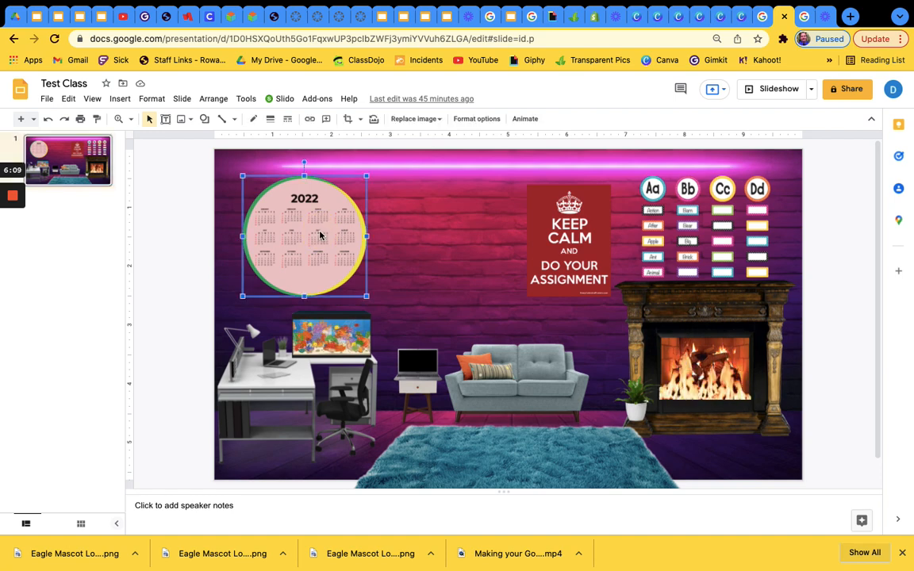
{"action": "left_click", "coordinate": [309, 120]}
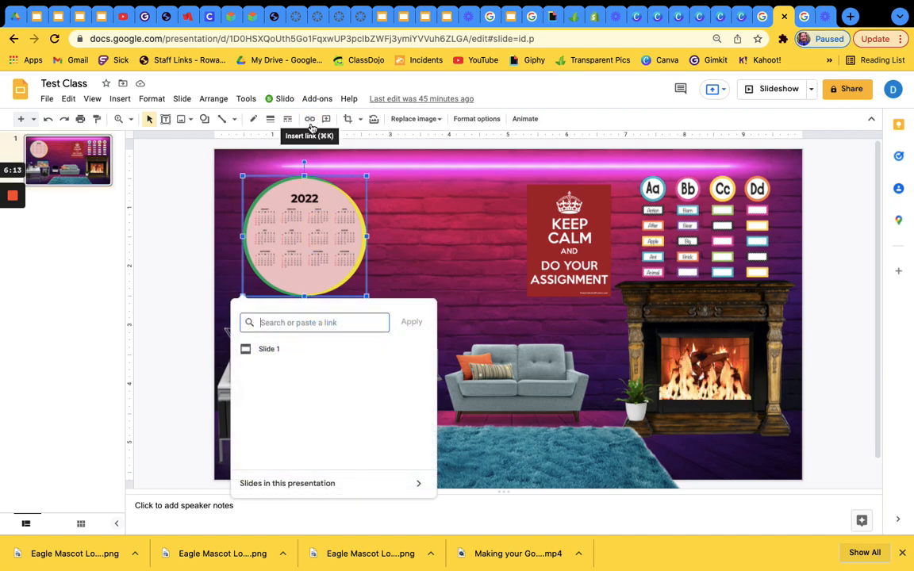
{"action": "right_click", "coordinate": [277, 322]}
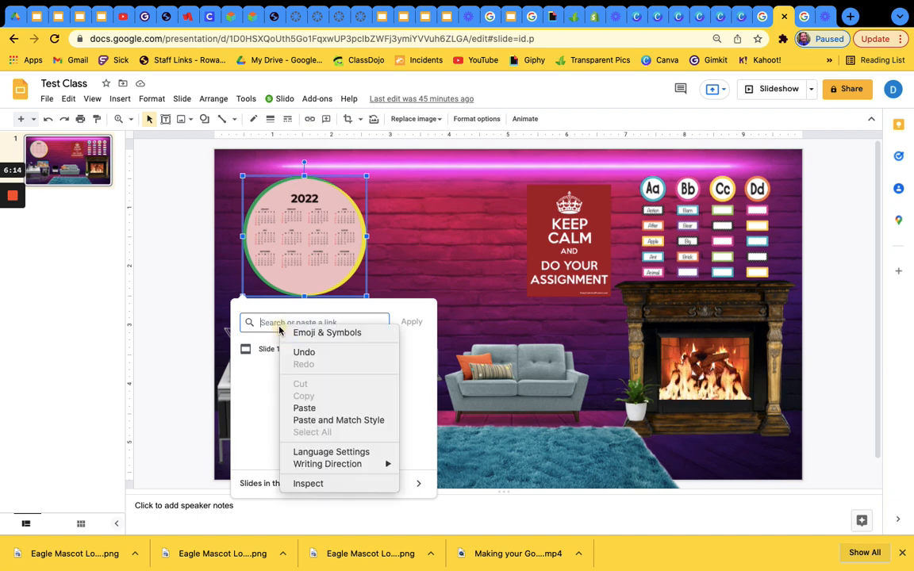
{"action": "left_click", "coordinate": [302, 406]}
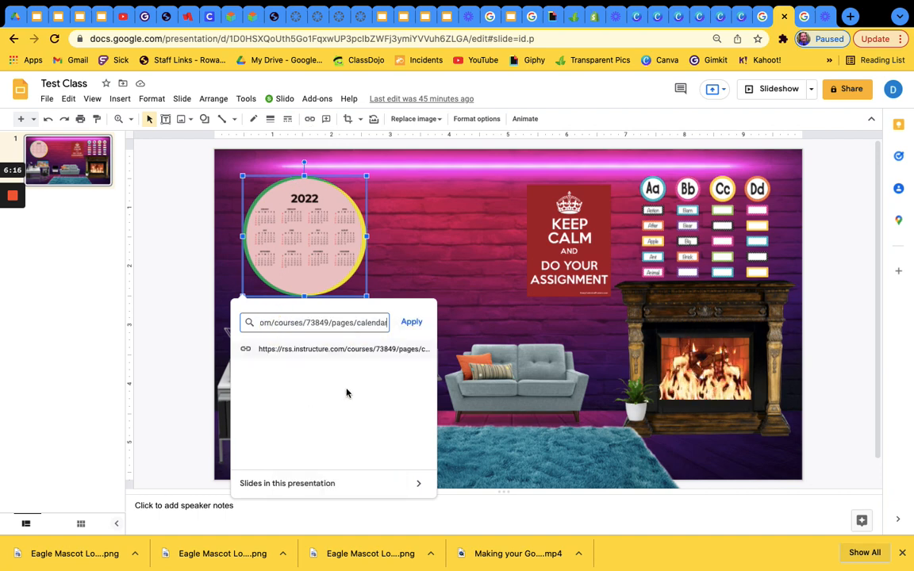
{"action": "left_click", "coordinate": [411, 321]}
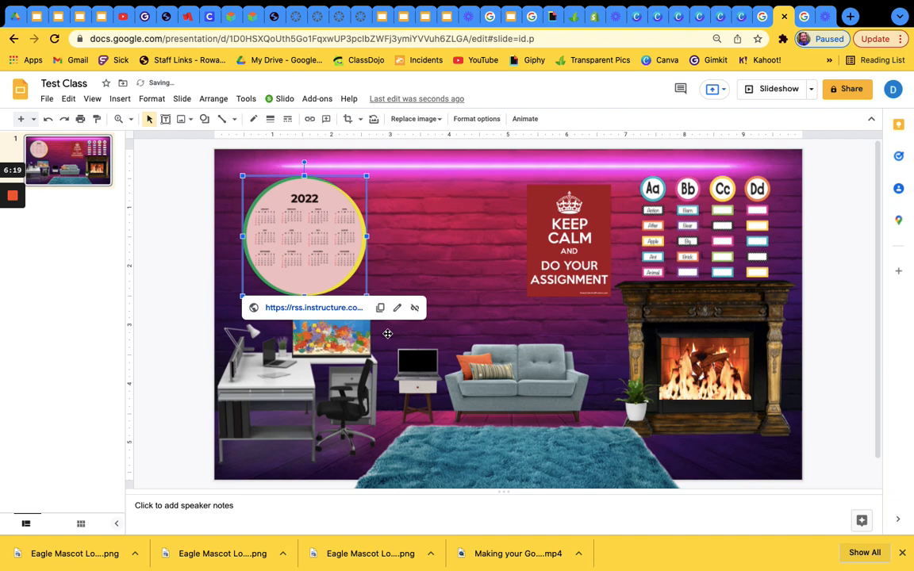
{"action": "left_click", "coordinate": [151, 269]}
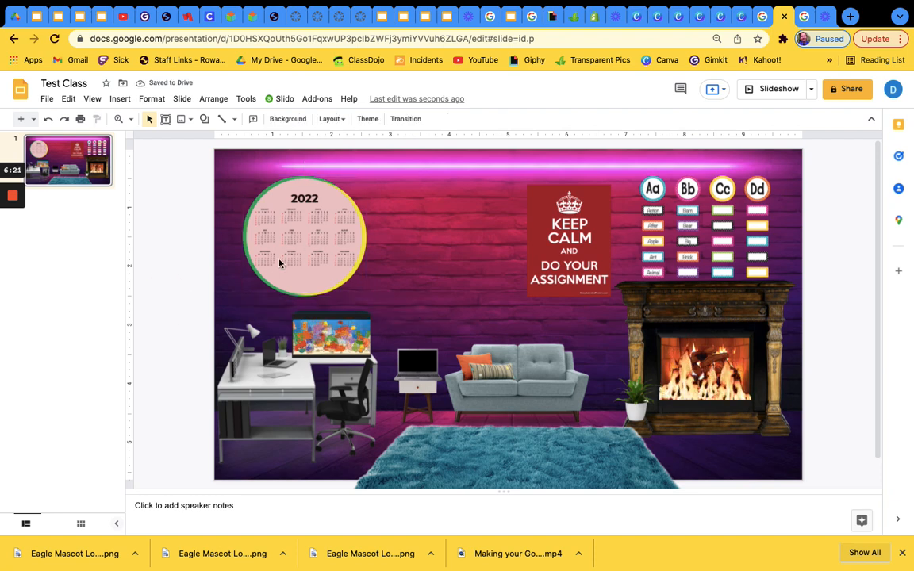
Switch to Canvas, open the course home page and test the 2022 calendar image's link to the Calendar page
{"action": "left_click", "coordinate": [361, 17]}
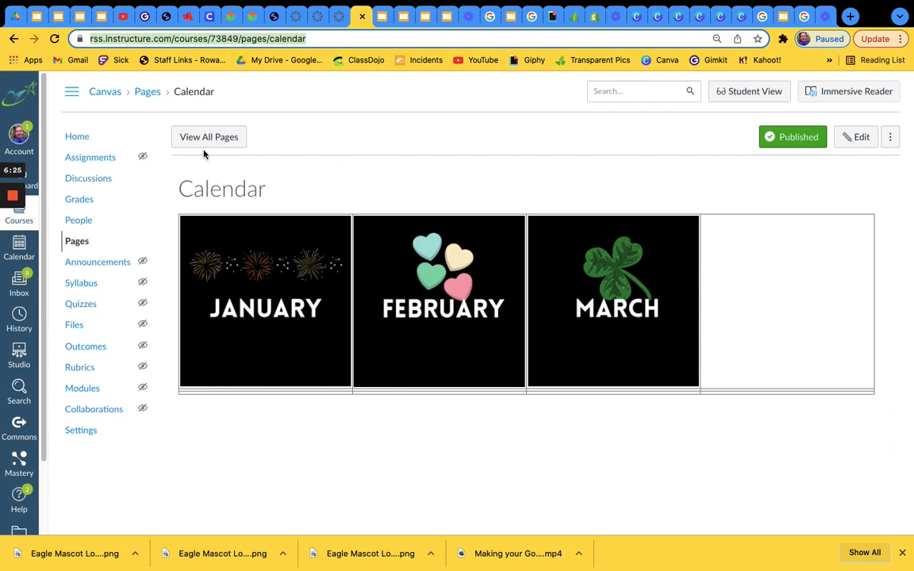
{"action": "left_click", "coordinate": [80, 137]}
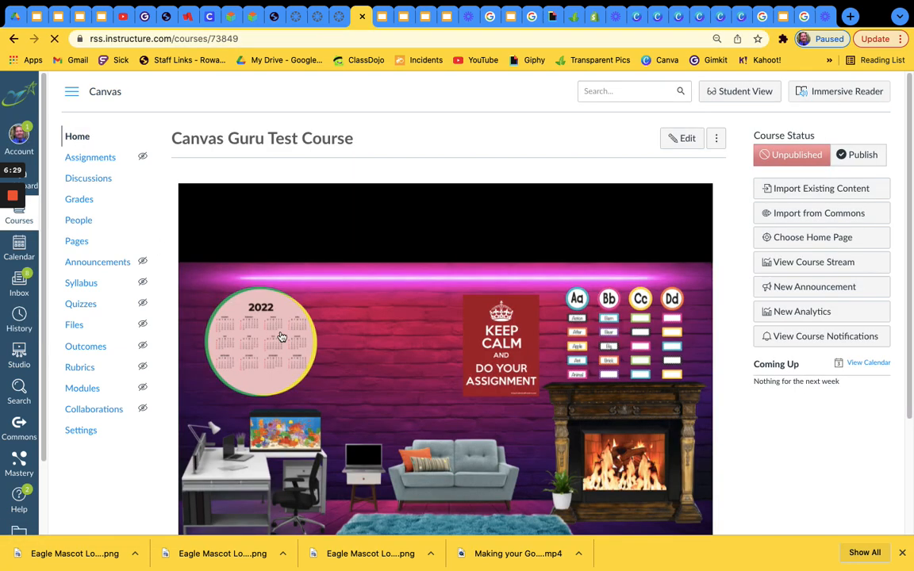
{"action": "scroll", "coordinate": [266, 325], "scroll_direction": "down", "scroll_amount": 1}
{"action": "left_click", "coordinate": [259, 323]}
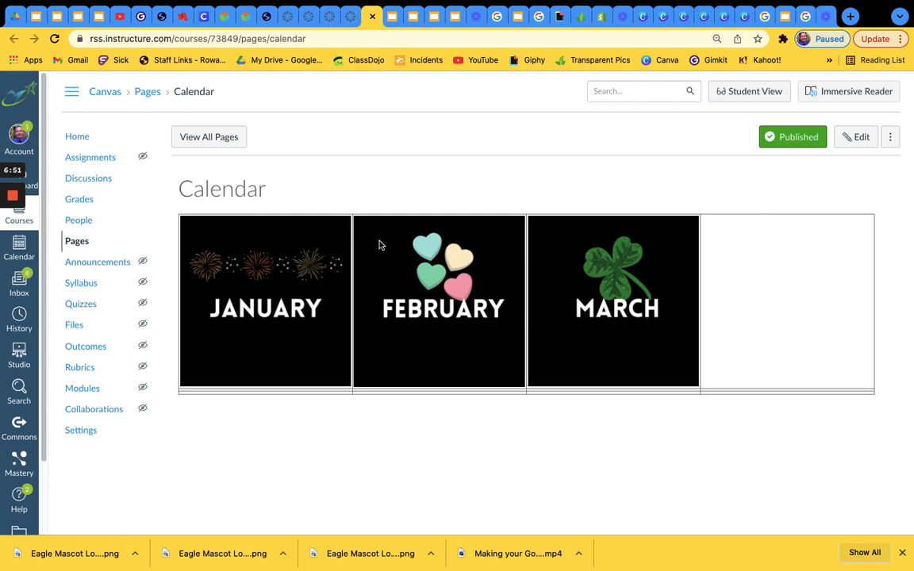
Create a new course page titled January and insert a 5x5 table in its body
{"action": "left_click", "coordinate": [217, 142]}
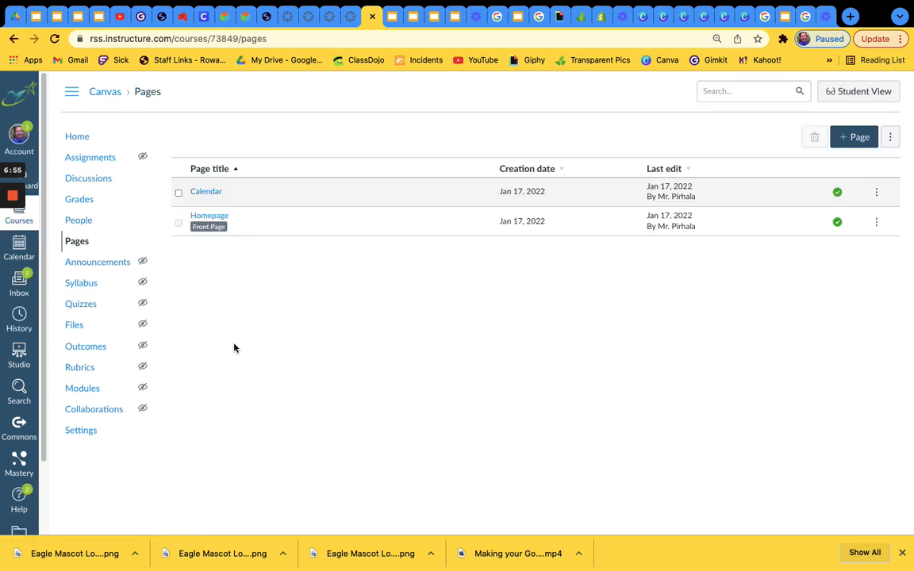
{"action": "left_click", "coordinate": [847, 137]}
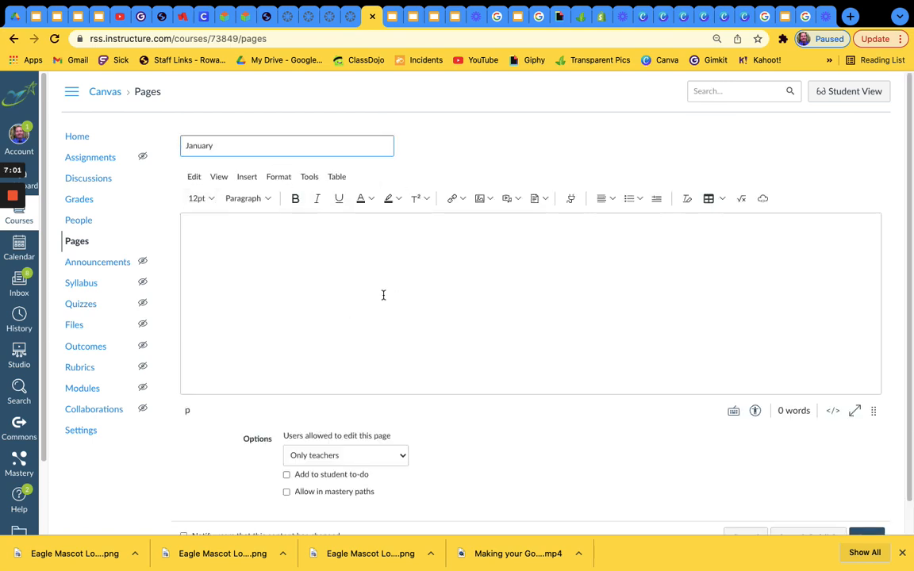
{"action": "left_click", "coordinate": [313, 235]}
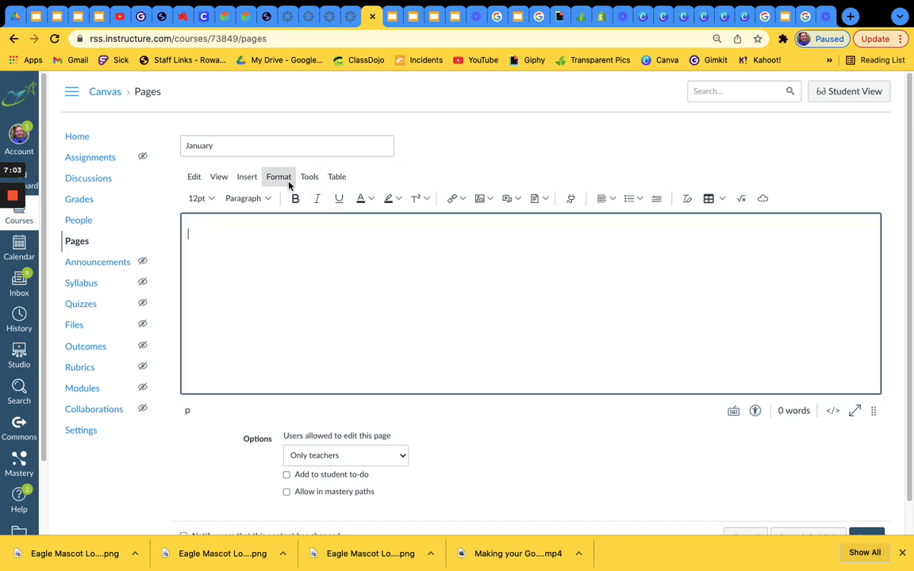
{"action": "left_click", "coordinate": [337, 177]}
{"action": "mouse_move", "coordinate": [370, 205]}
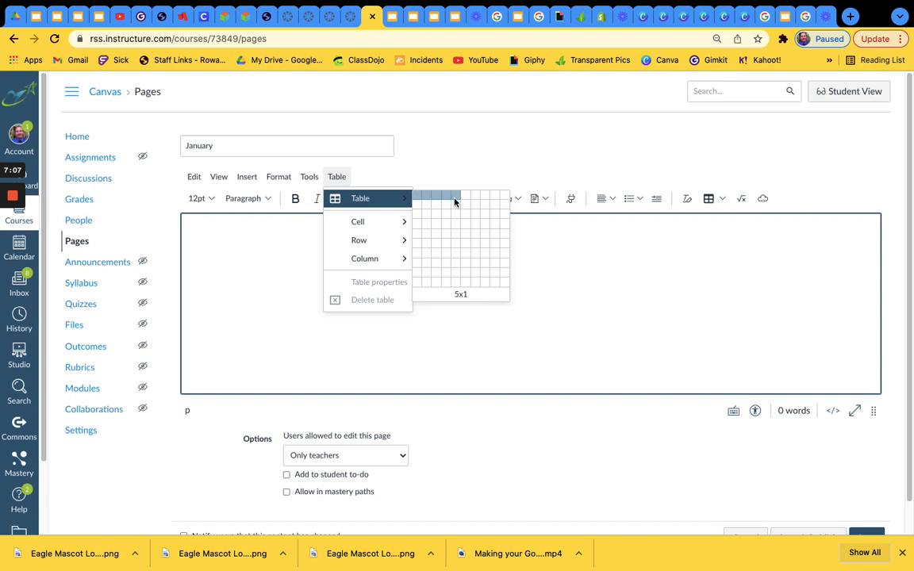
{"action": "left_click", "coordinate": [459, 238]}
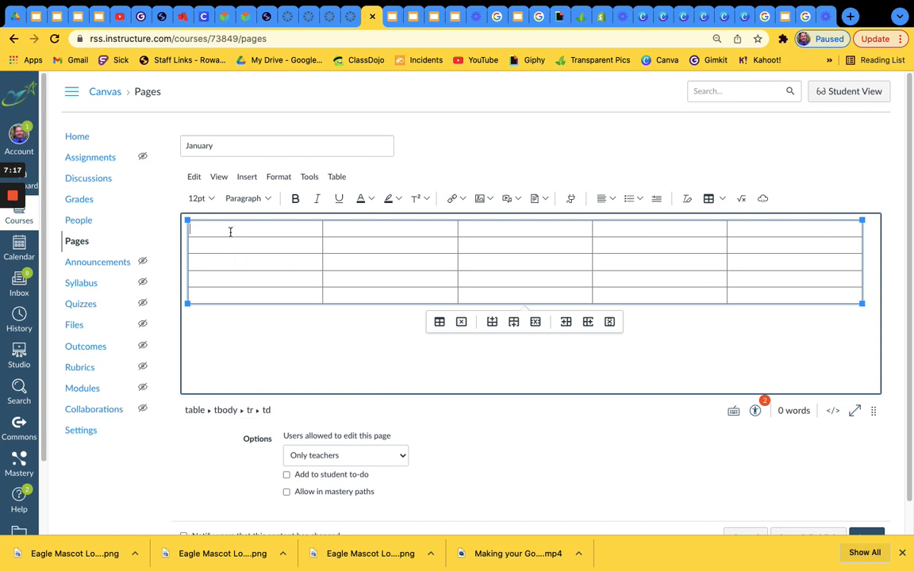
Fill the table's first row with Monday through Friday and format the weekday names as bold 18pt text
{"action": "key", "text": "Tab"}
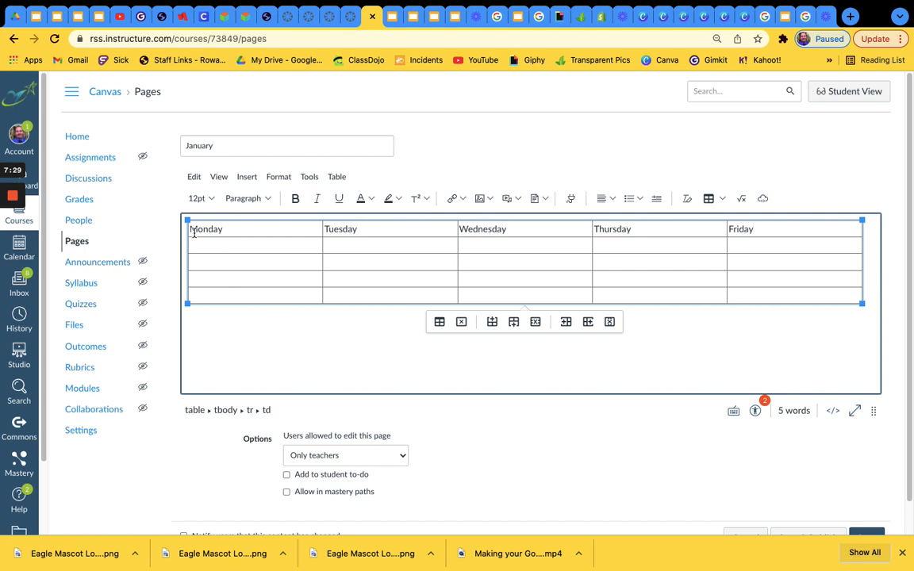
{"action": "left_click_drag", "start_coordinate": [190, 230], "coordinate": [754, 230]}
{"action": "left_click", "coordinate": [295, 198]}
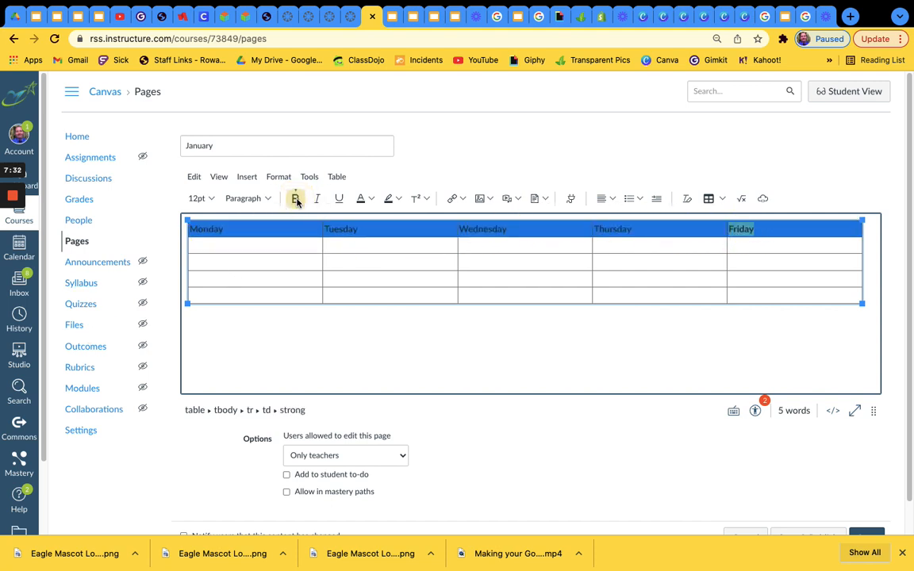
{"action": "left_click", "coordinate": [212, 199]}
{"action": "left_click", "coordinate": [205, 290]}
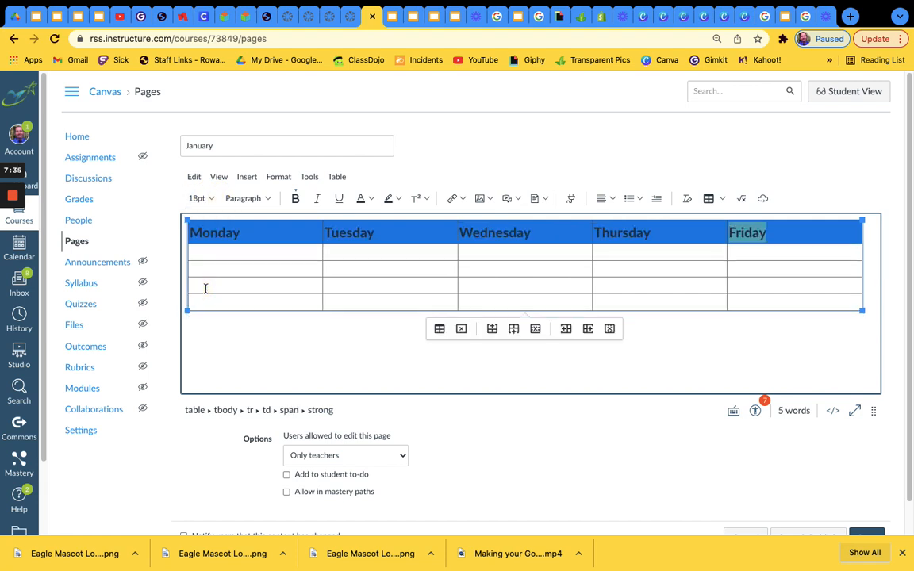
{"action": "left_click", "coordinate": [277, 255]}
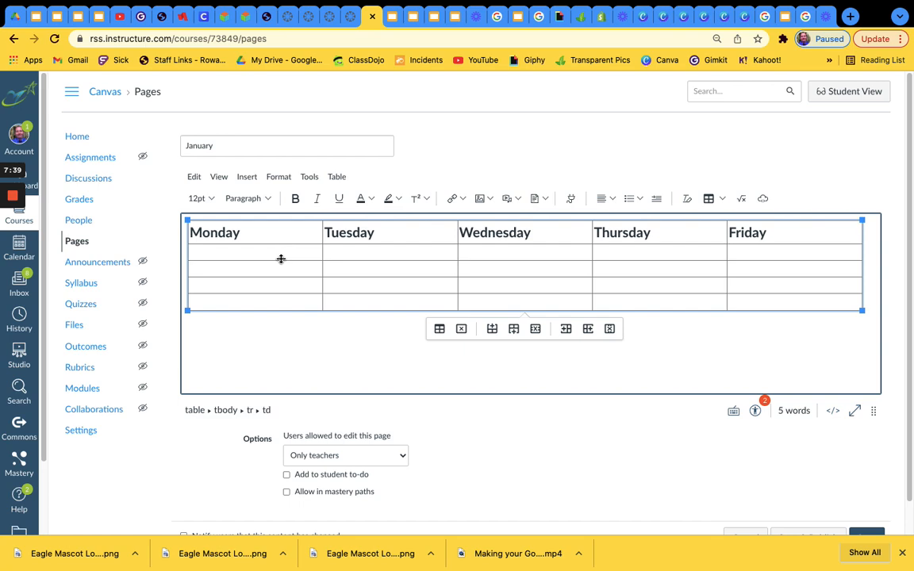
Switch to the March design in Canva and delete the green clover
{"action": "left_click", "coordinate": [744, 16]}
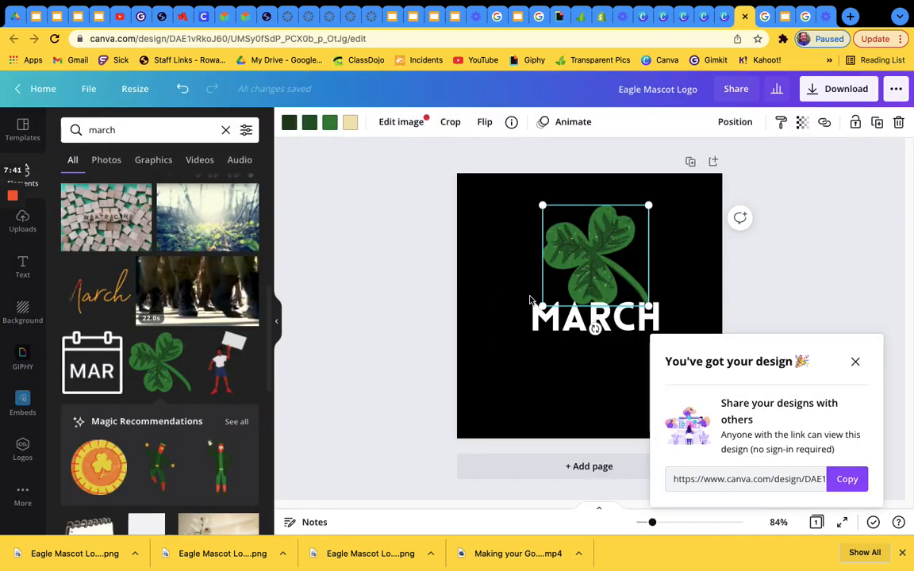
{"action": "left_click", "coordinate": [596, 319]}
{"action": "left_click", "coordinate": [594, 249]}
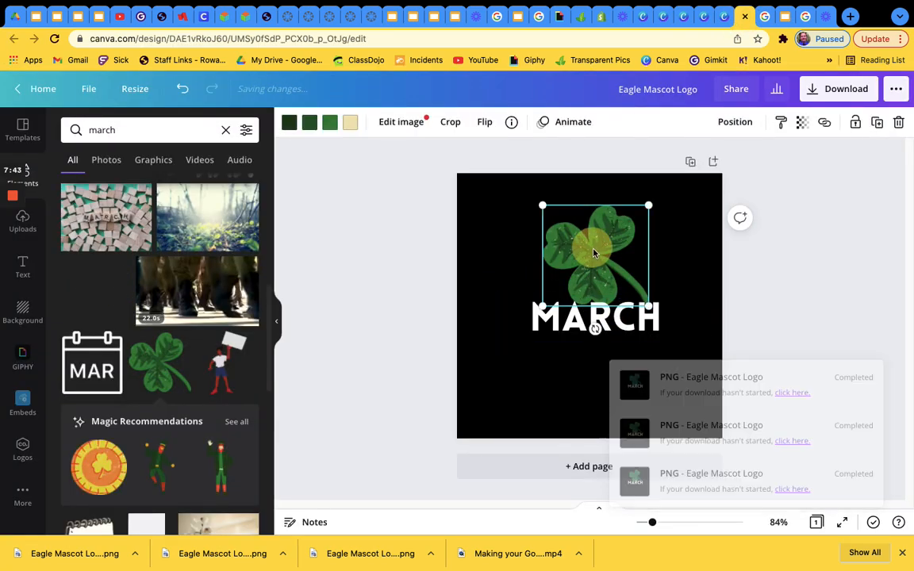
{"action": "key", "text": "Delete"}
Replace the MARCH text with JANUARY 1ST and move it up to the middle of the black square
{"action": "left_click", "coordinate": [548, 305]}
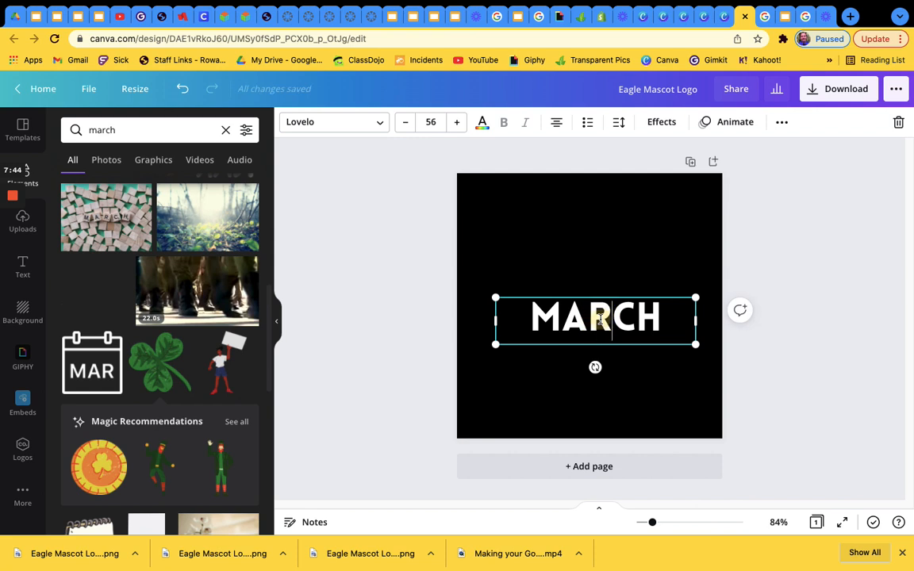
{"action": "double_click", "coordinate": [612, 321]}
{"action": "key", "text": "BackSpace"}
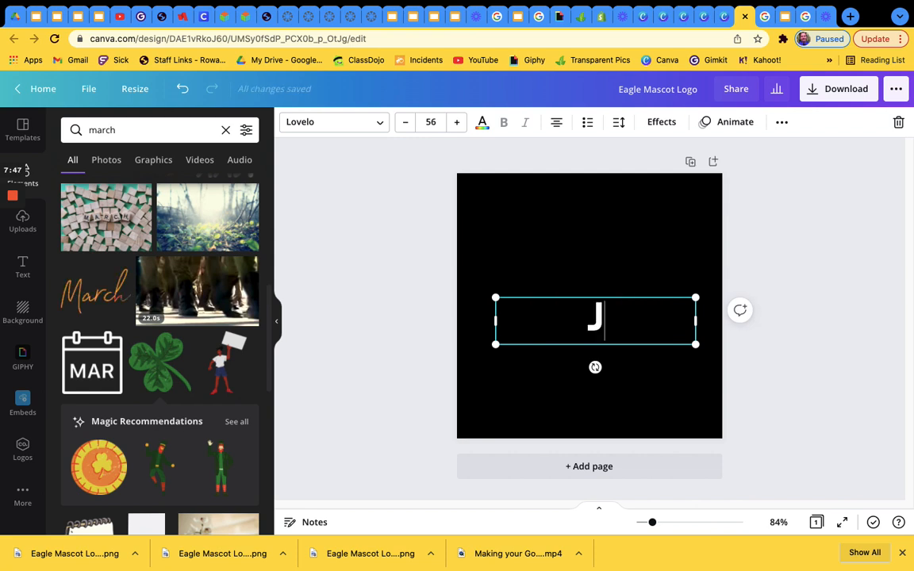
{"action": "type", "text": "JANUA"}
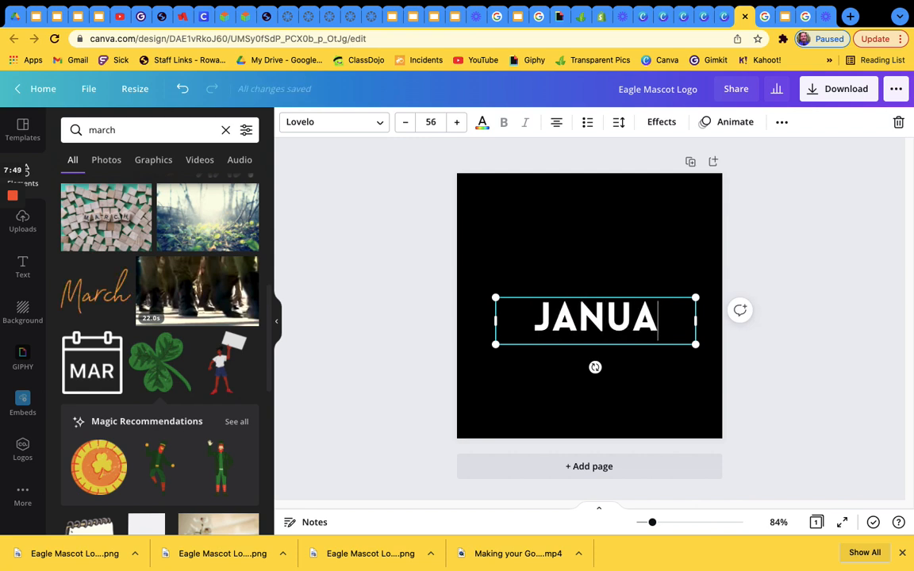
{"action": "type", "text": "RY 1ST"}
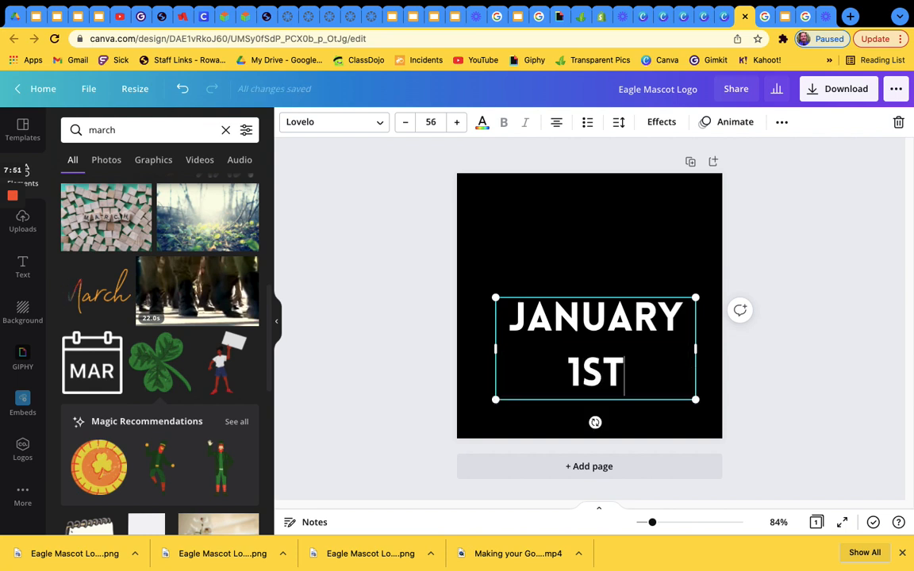
{"action": "left_click", "coordinate": [599, 299]}
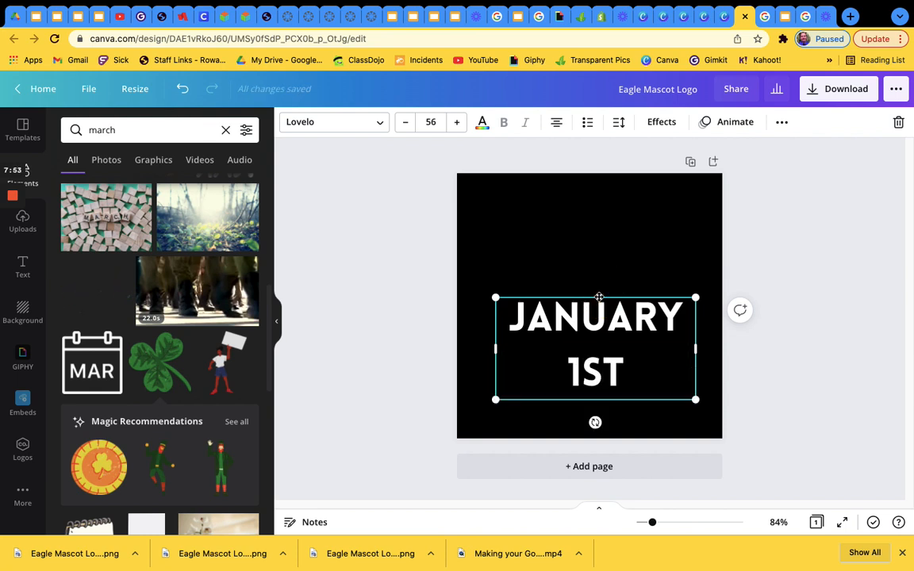
{"action": "left_click_drag", "start_coordinate": [599, 299], "coordinate": [596, 256]}
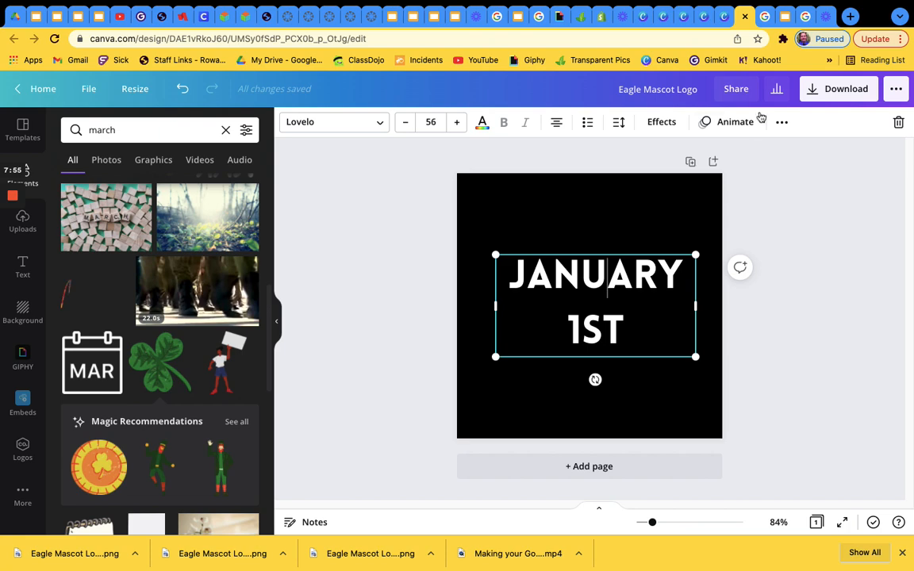
Download the January 1st design as a PNG at size 1 and upload Eagle Mascot Logo (3).png into the Canvas table cell below Monday
{"action": "left_click", "coordinate": [822, 92]}
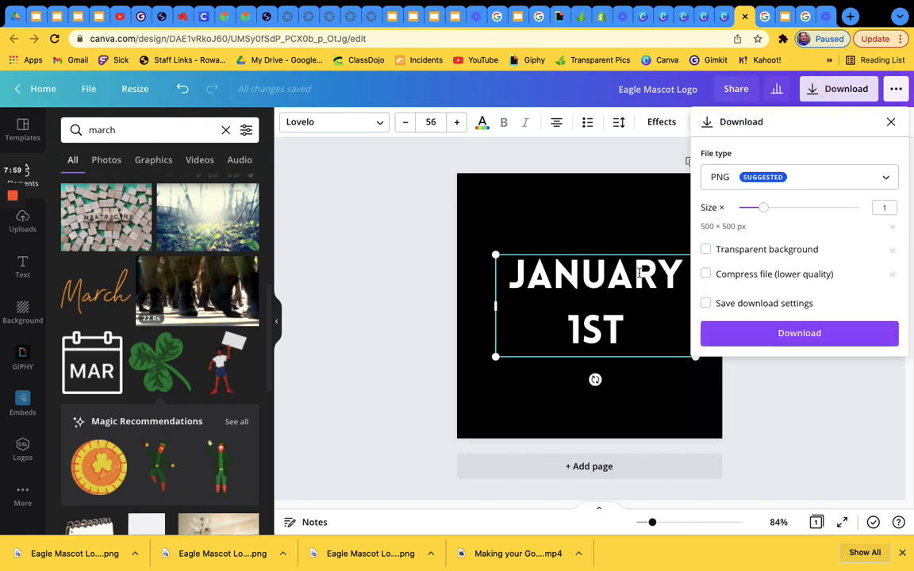
{"action": "left_click", "coordinate": [765, 337]}
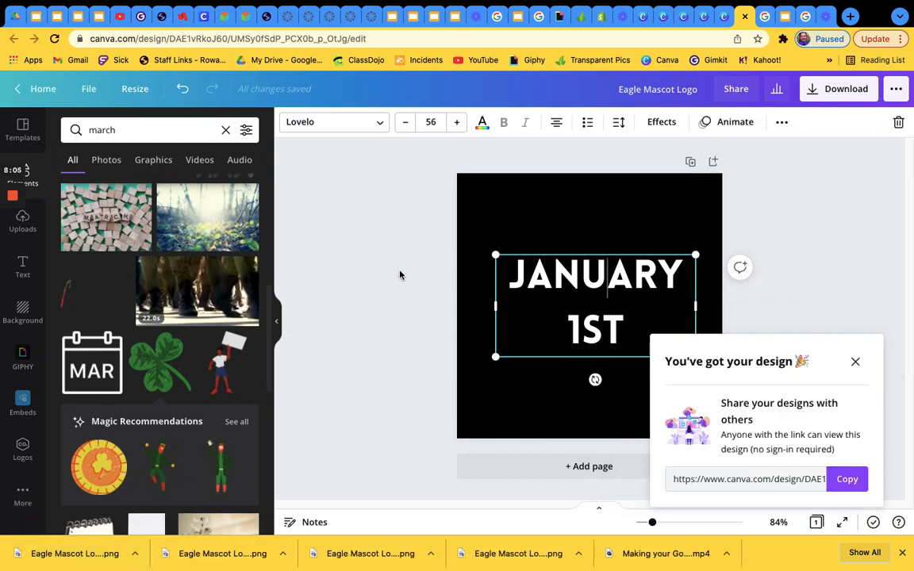
{"action": "left_click", "coordinate": [370, 17]}
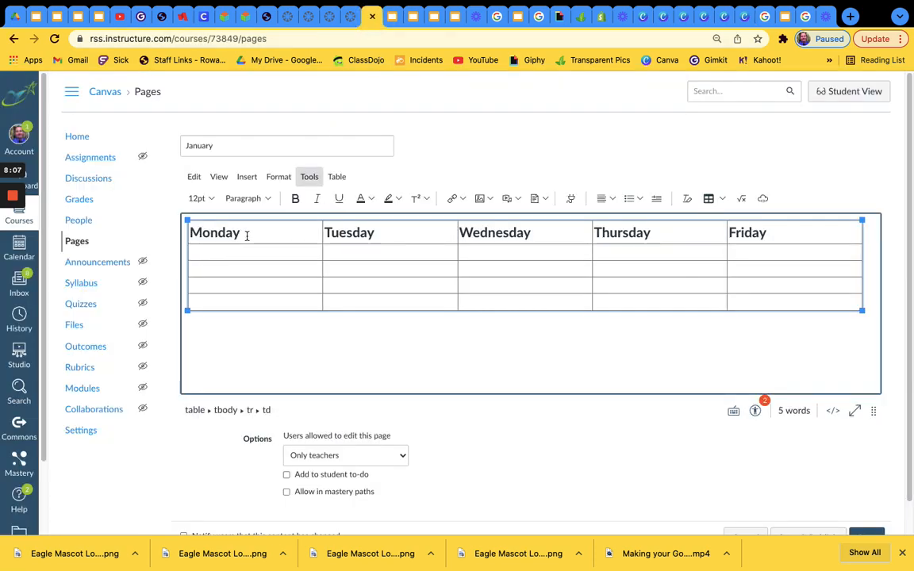
{"action": "left_click", "coordinate": [488, 198]}
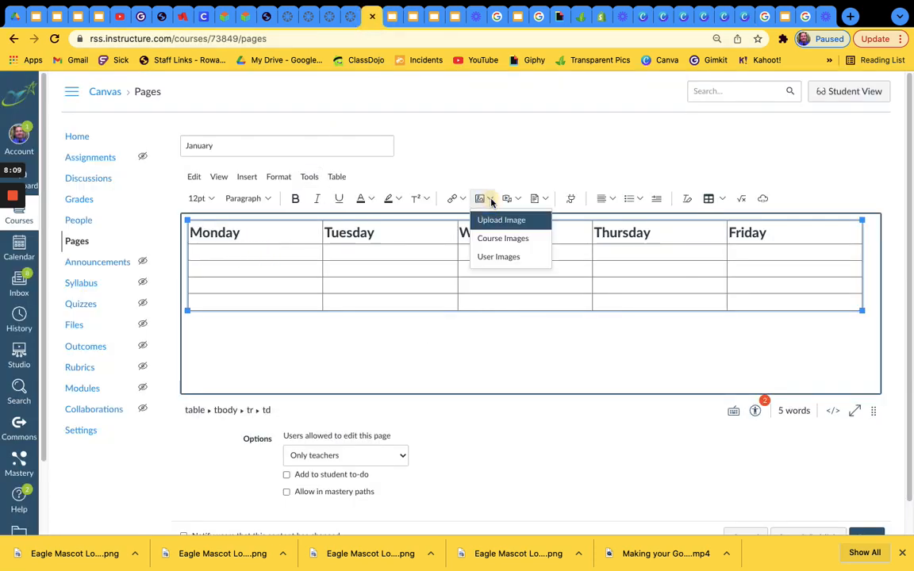
{"action": "left_click", "coordinate": [495, 222]}
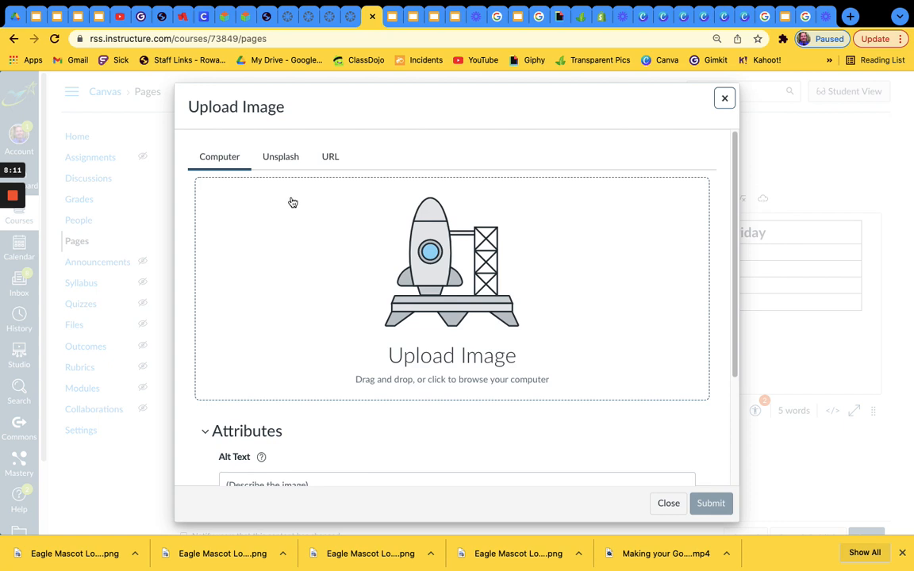
{"action": "left_click", "coordinate": [418, 314]}
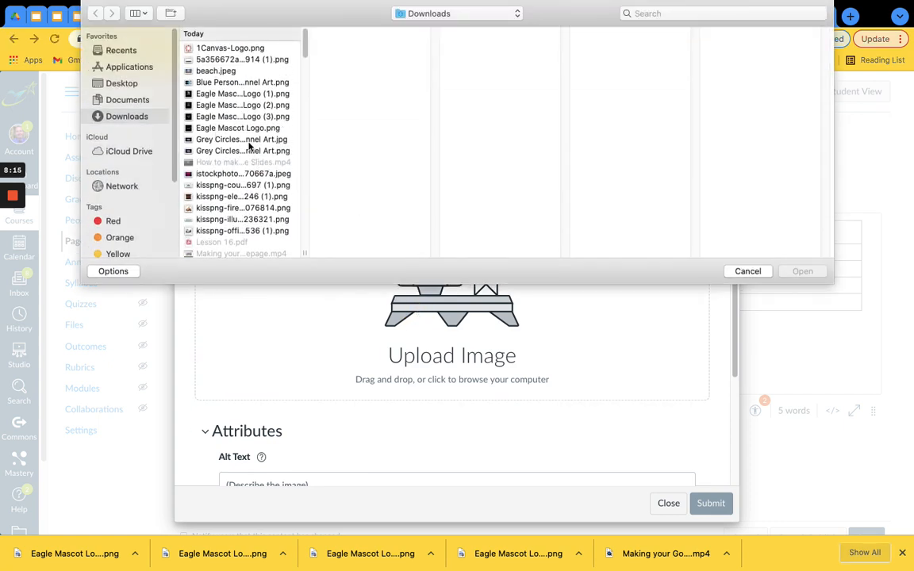
{"action": "left_click", "coordinate": [241, 117]}
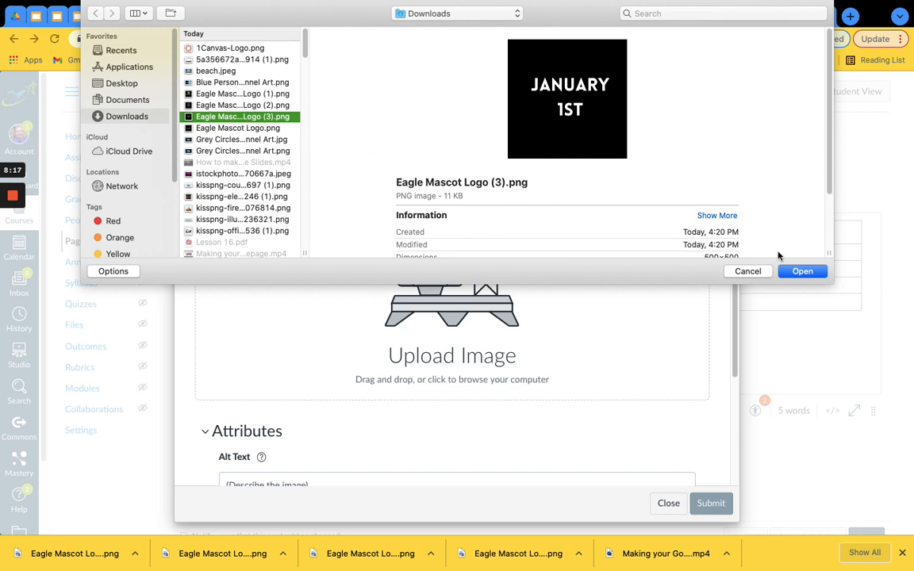
{"action": "left_click", "coordinate": [798, 271]}
{"action": "left_click", "coordinate": [710, 502]}
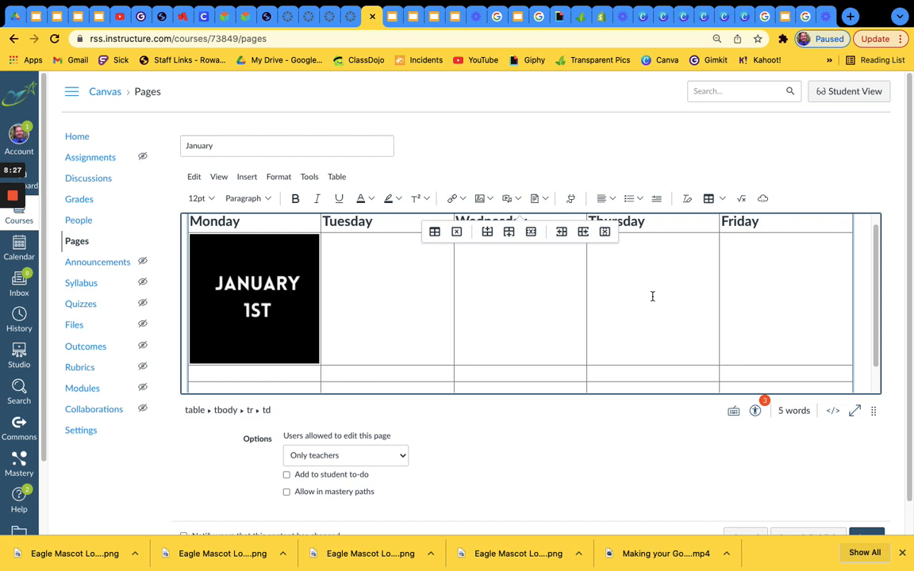
Save and publish the January page
{"action": "scroll", "coordinate": [475, 310], "scroll_direction": "down", "scroll_amount": 1}
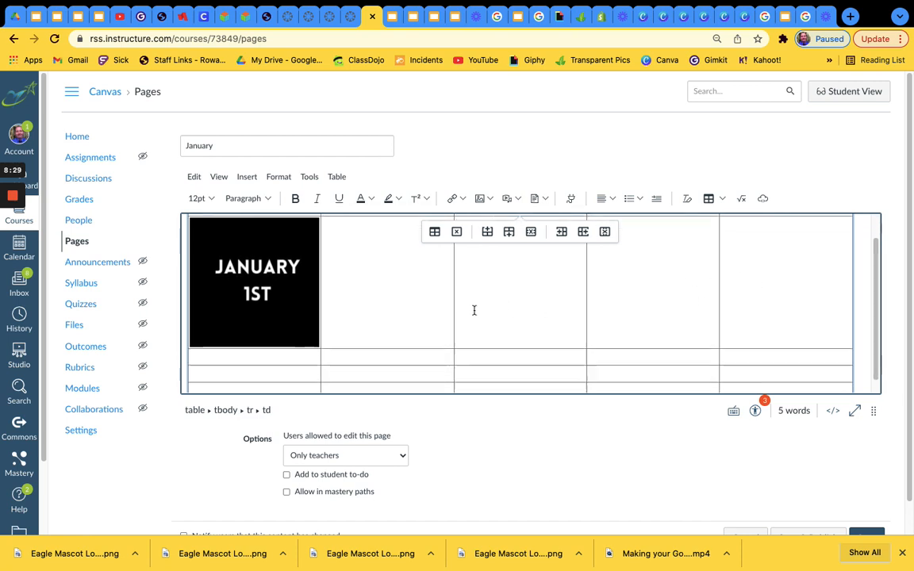
{"action": "scroll", "coordinate": [457, 315], "scroll_direction": "up", "scroll_amount": 1}
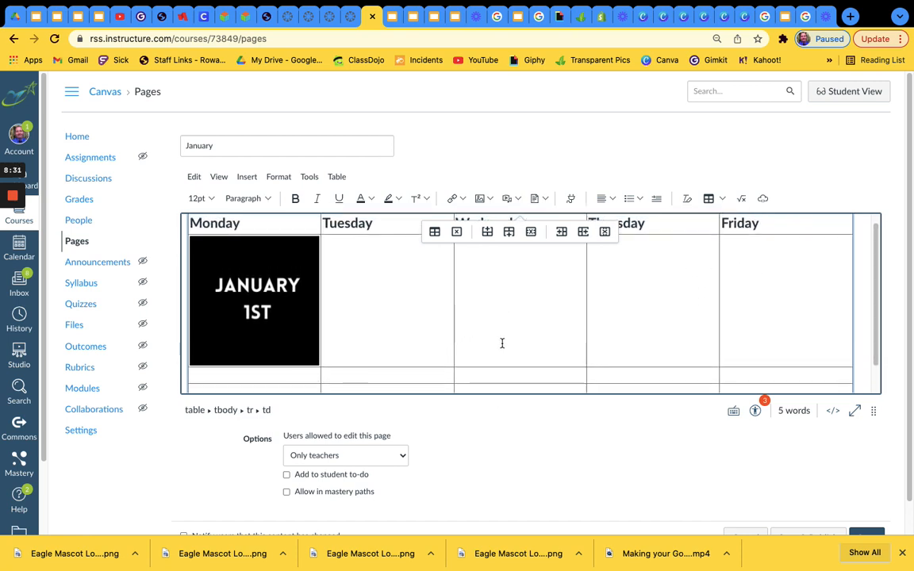
{"action": "scroll", "coordinate": [502, 341], "scroll_direction": "down", "scroll_amount": 1}
{"action": "scroll", "coordinate": [650, 433], "scroll_direction": "down", "scroll_amount": 1}
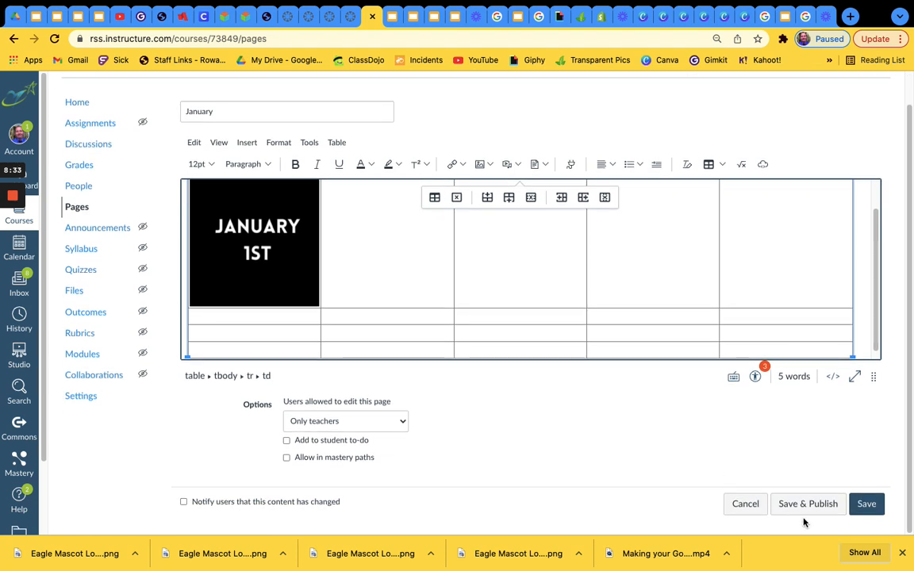
{"action": "left_click", "coordinate": [789, 504]}
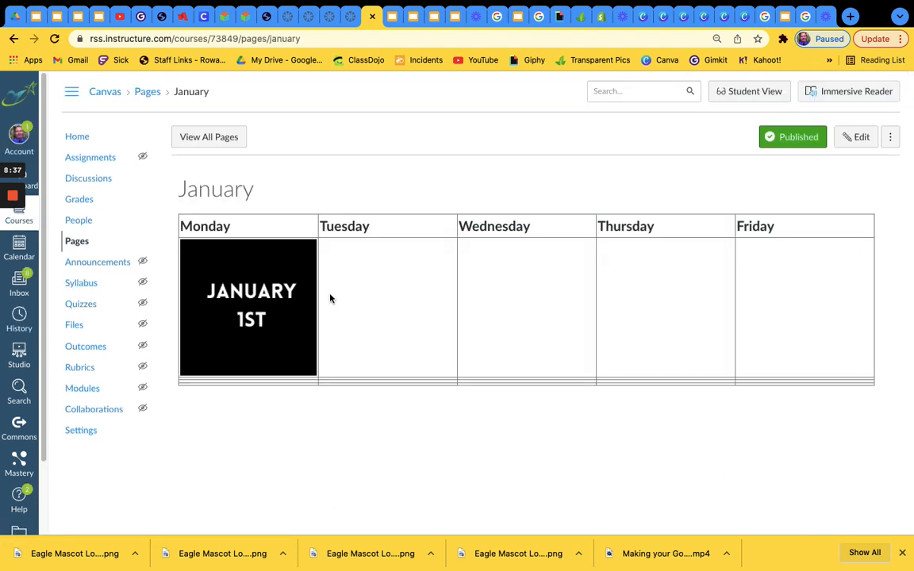
Open the Calendar page from the course's list of pages for editing
{"action": "left_click", "coordinate": [211, 146]}
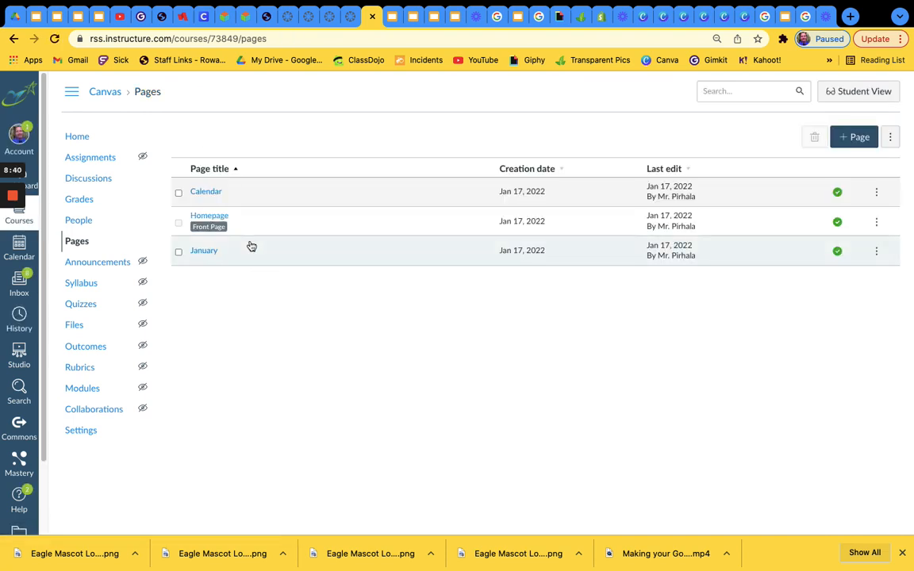
{"action": "left_click", "coordinate": [205, 192]}
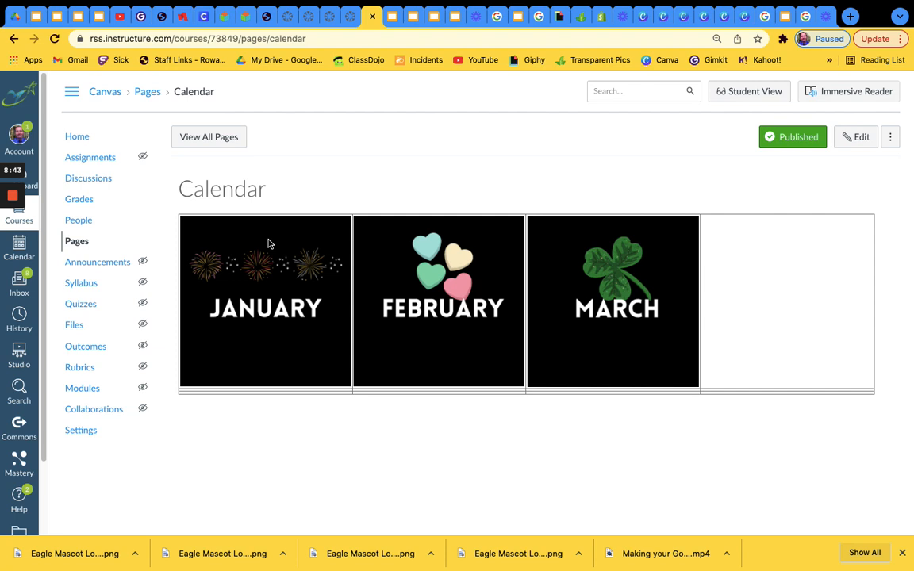
{"action": "left_click", "coordinate": [856, 138]}
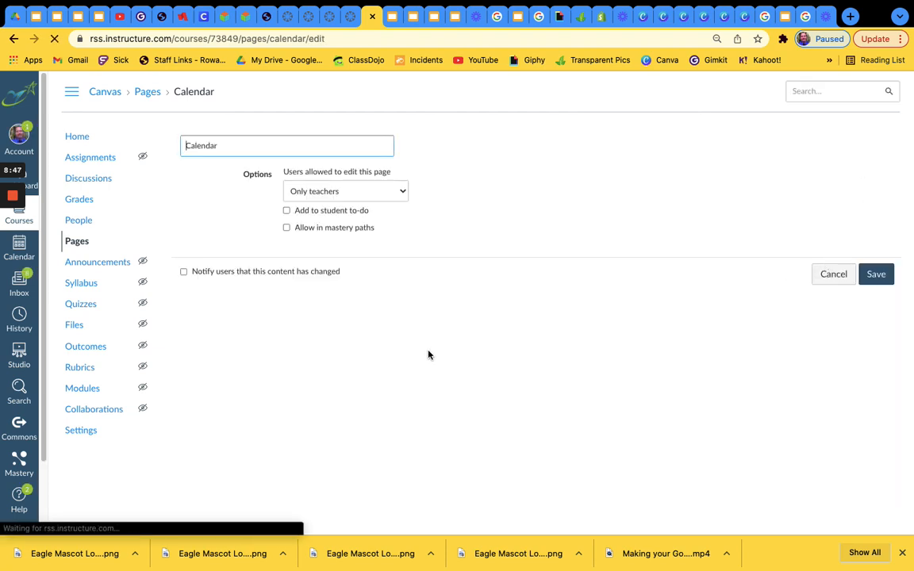
Link the January image in the Calendar table to the course's January page
{"action": "left_click", "coordinate": [288, 307]}
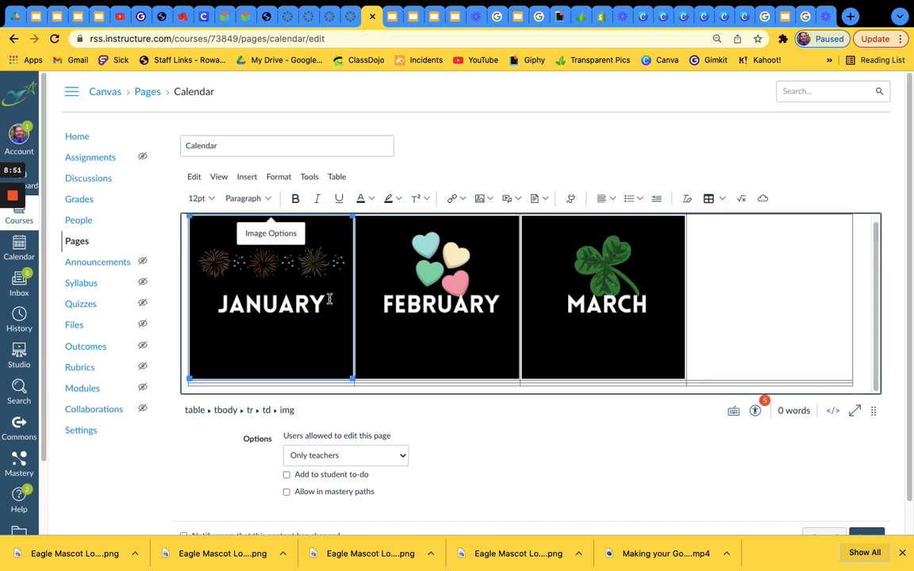
{"action": "left_click", "coordinate": [464, 199]}
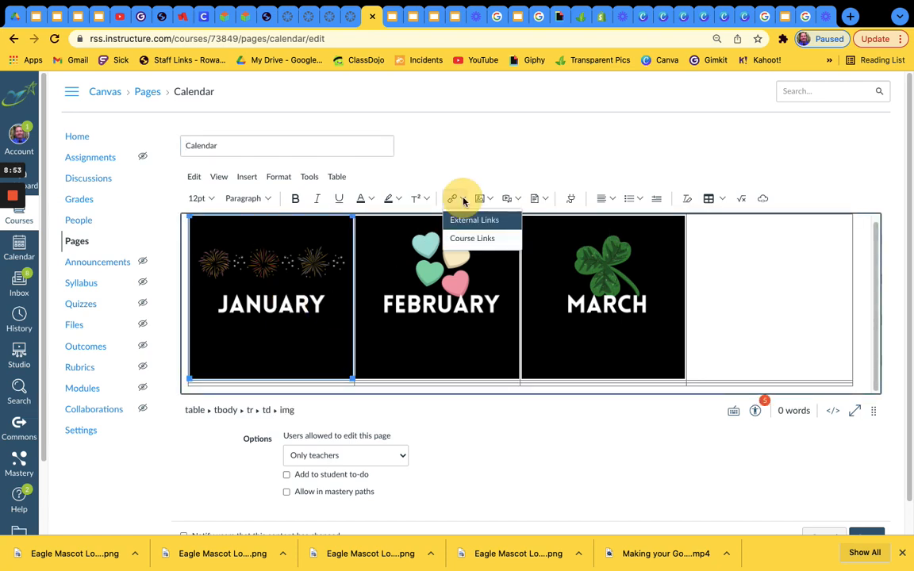
{"action": "left_click", "coordinate": [473, 239]}
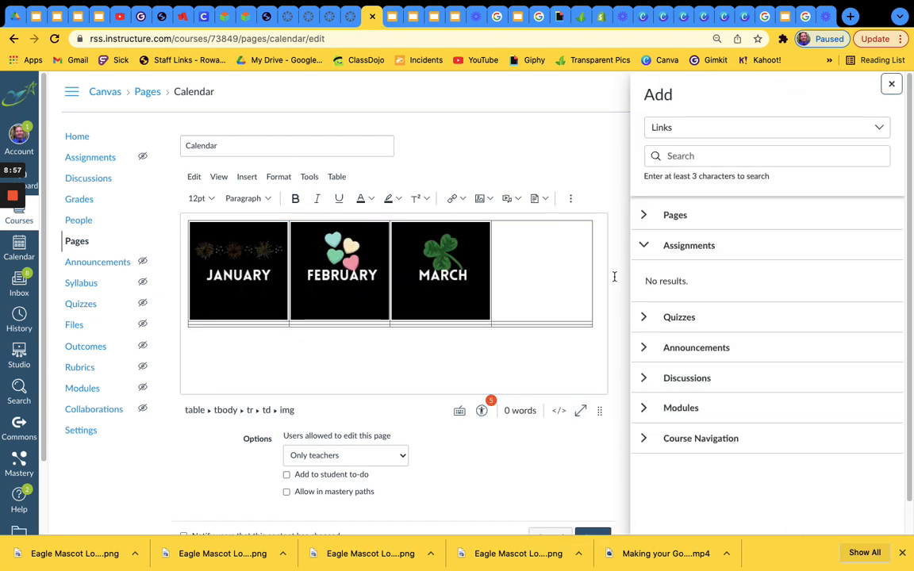
{"action": "left_click", "coordinate": [644, 246]}
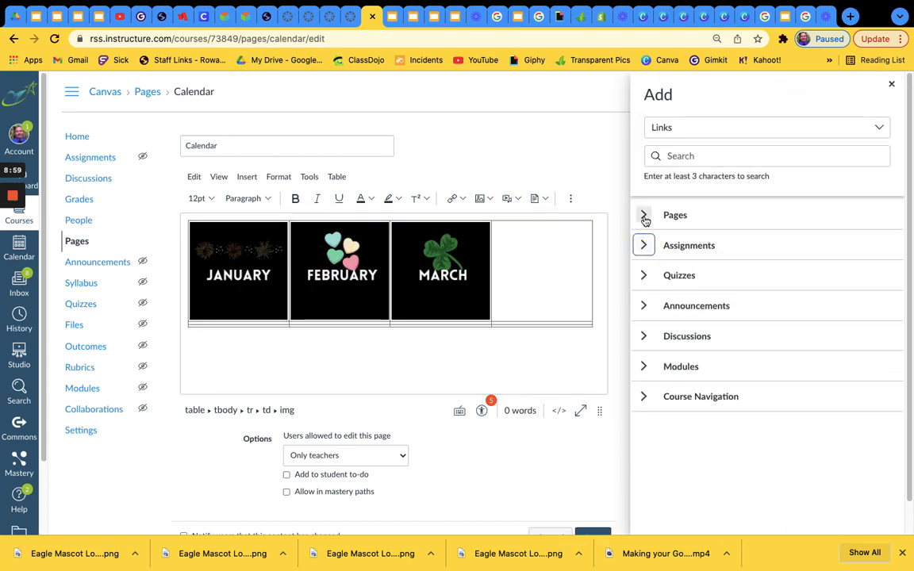
{"action": "left_click", "coordinate": [644, 215]}
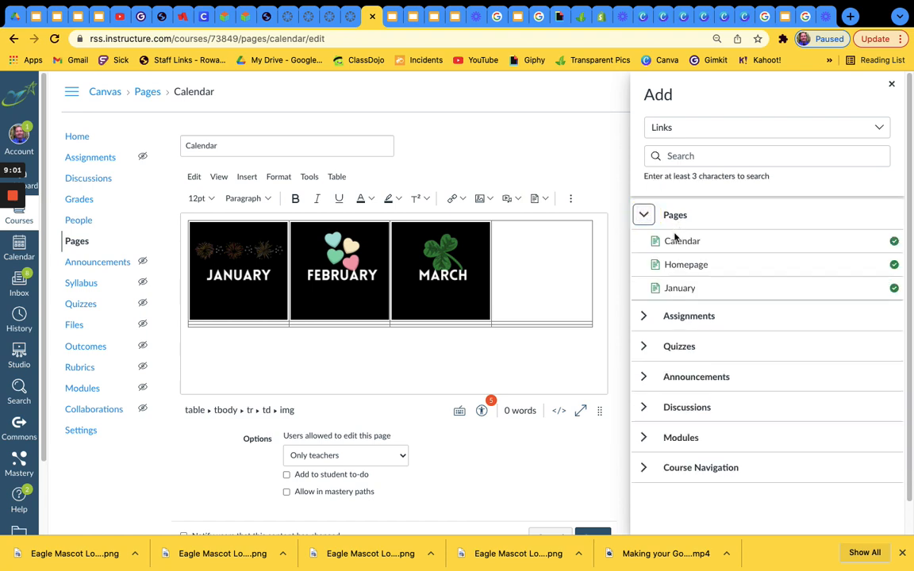
{"action": "left_click", "coordinate": [679, 289]}
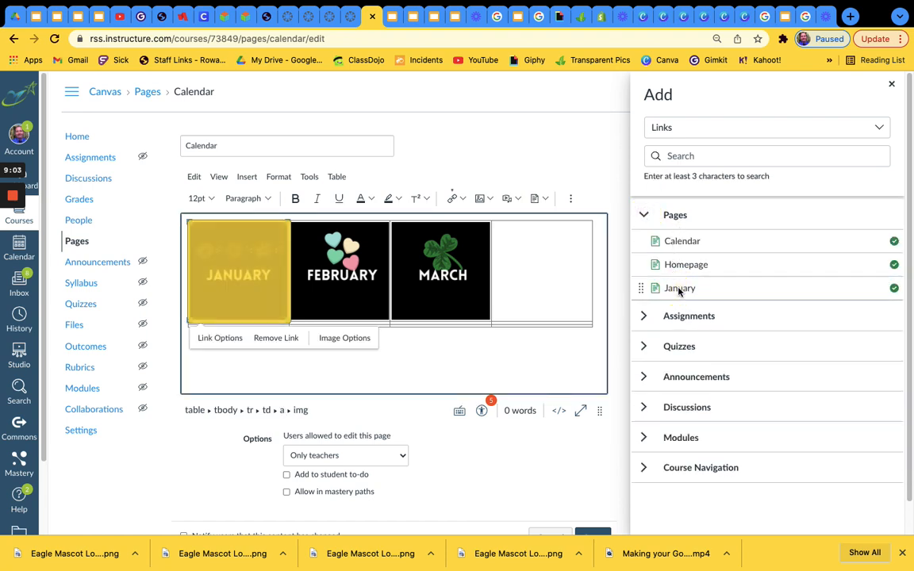
{"action": "left_click", "coordinate": [891, 84]}
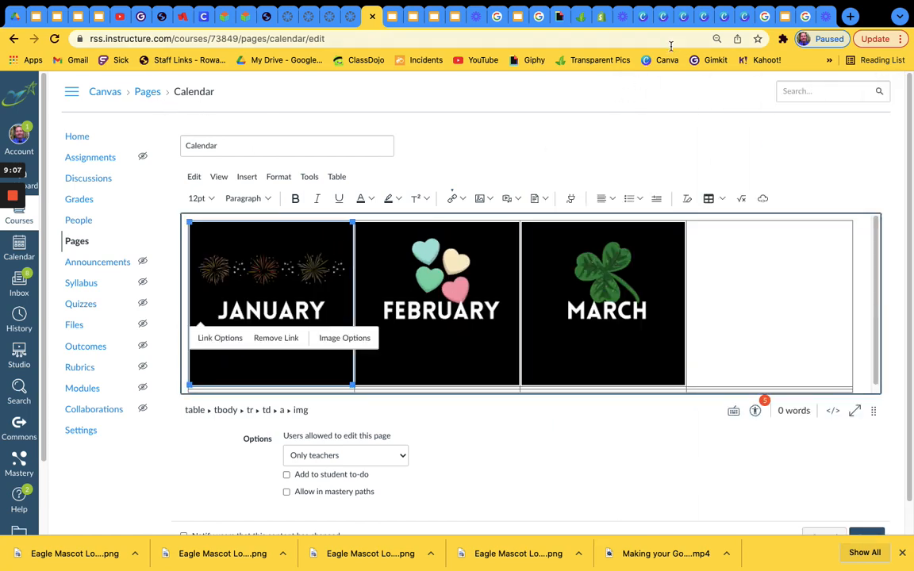
{"action": "left_click", "coordinate": [350, 16]}
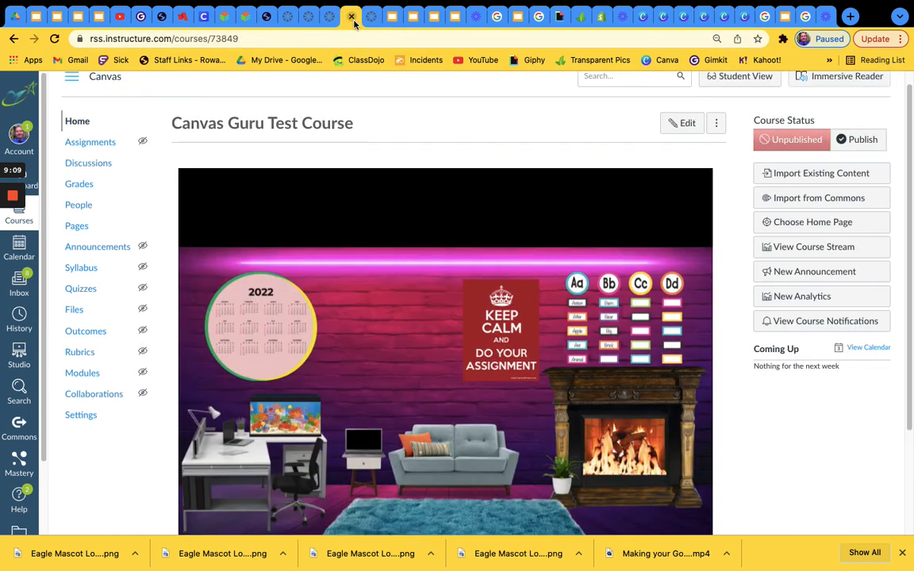
{"action": "left_click", "coordinate": [371, 20]}
{"action": "left_click", "coordinate": [372, 17]}
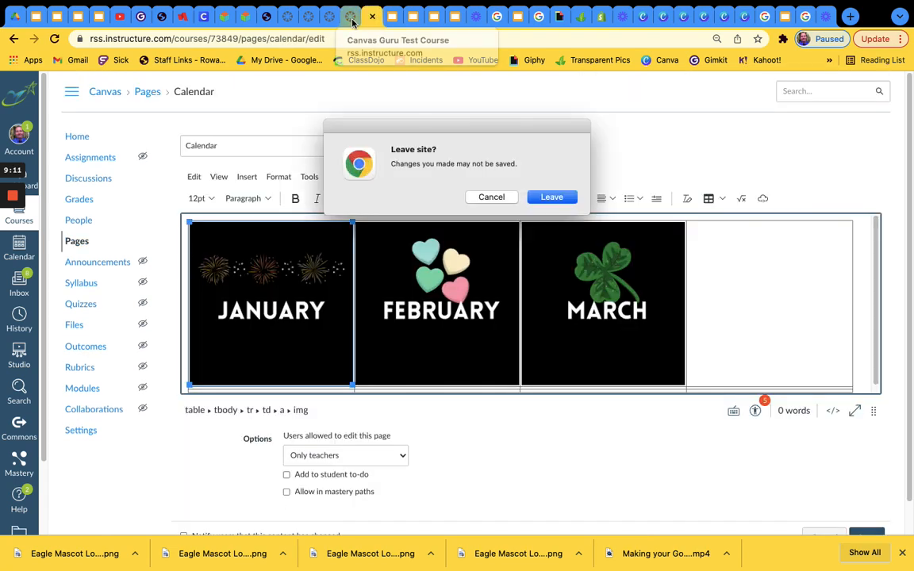
{"action": "left_click", "coordinate": [491, 198]}
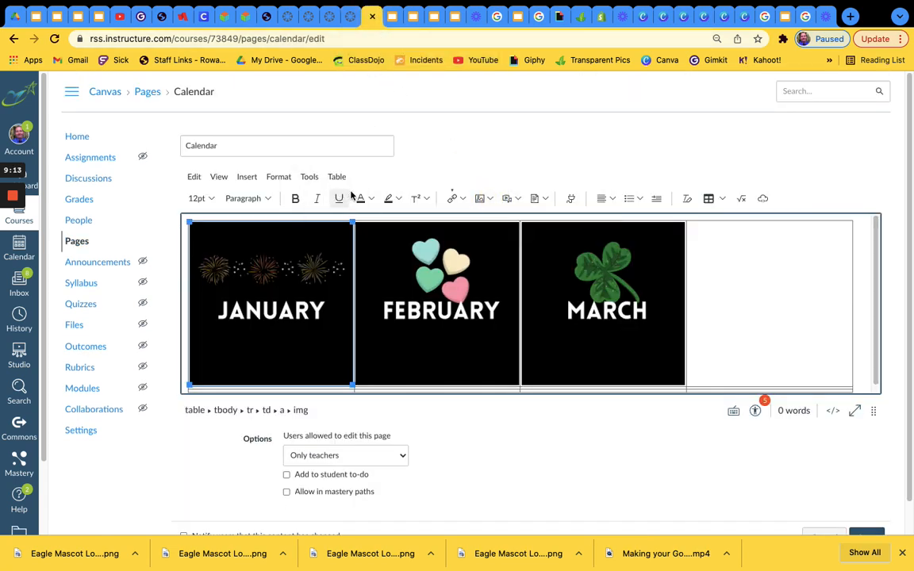
Save the Calendar page
{"action": "scroll", "coordinate": [762, 504], "scroll_direction": "down", "scroll_amount": 1}
{"action": "left_click", "coordinate": [864, 515]}
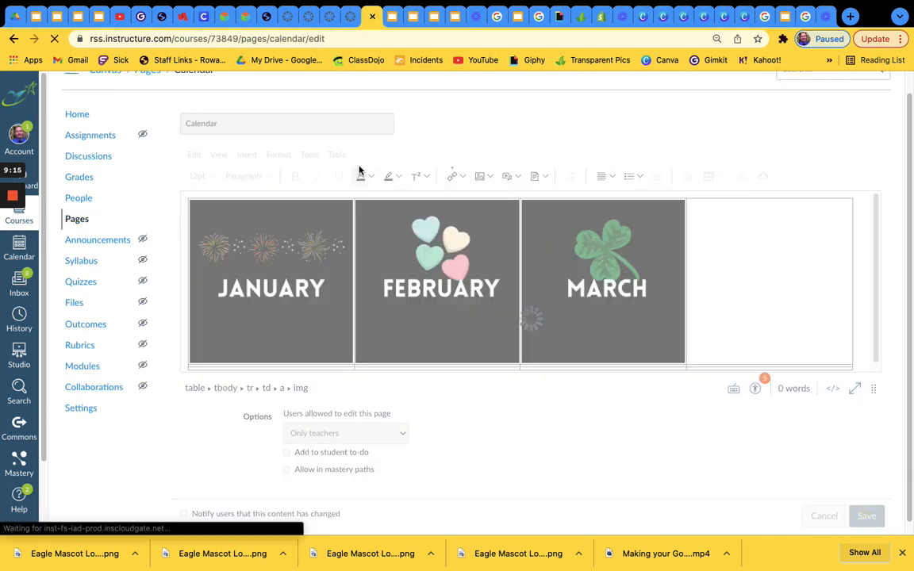
Test the links from the course homepage by following the 2022 calendar picture and the January image to the January page
{"action": "left_click", "coordinate": [71, 141]}
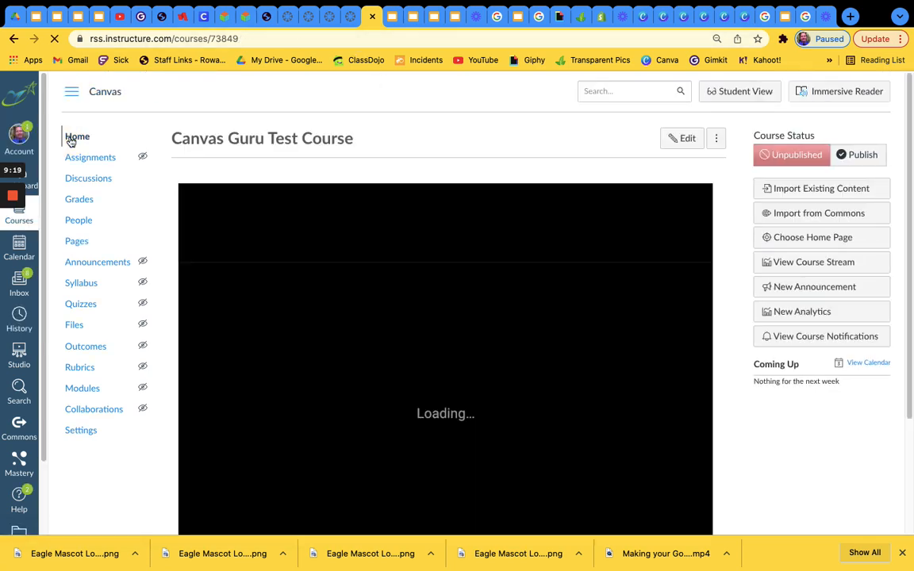
{"action": "scroll", "coordinate": [257, 260], "scroll_direction": "down", "scroll_amount": 2}
{"action": "left_click", "coordinate": [255, 251]}
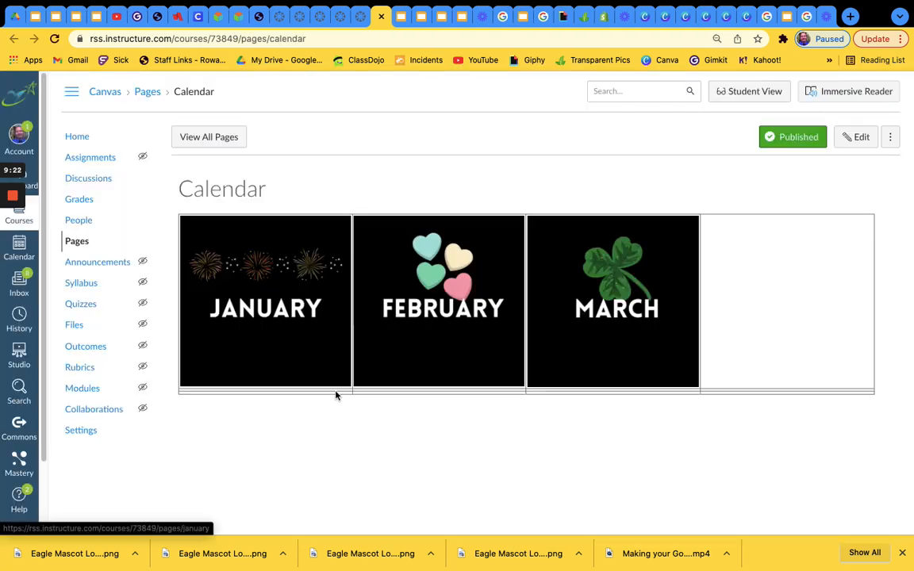
{"action": "left_click", "coordinate": [291, 316]}
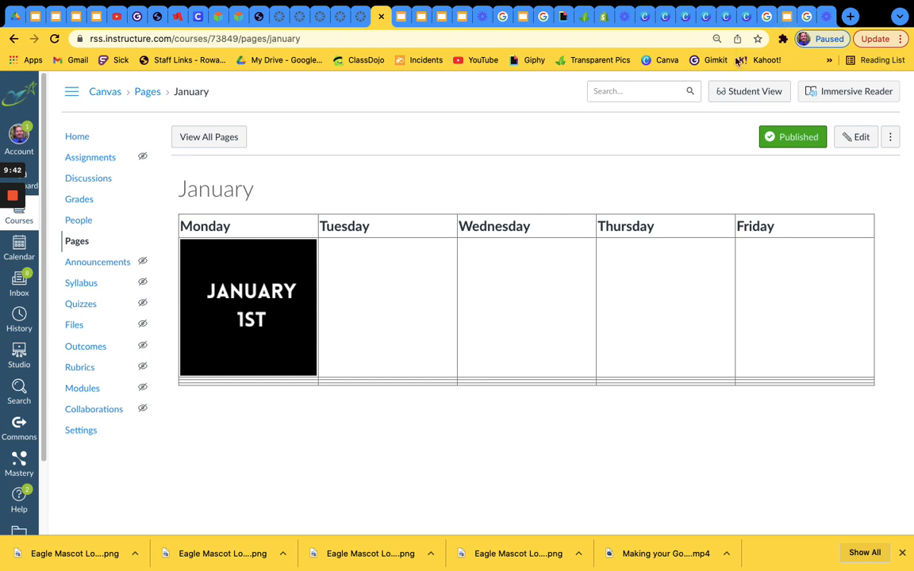
Switch to Google Slides, look through the open presentations for Burger Page slides, and dismiss its access notice to view the slide
{"action": "left_click", "coordinate": [785, 17]}
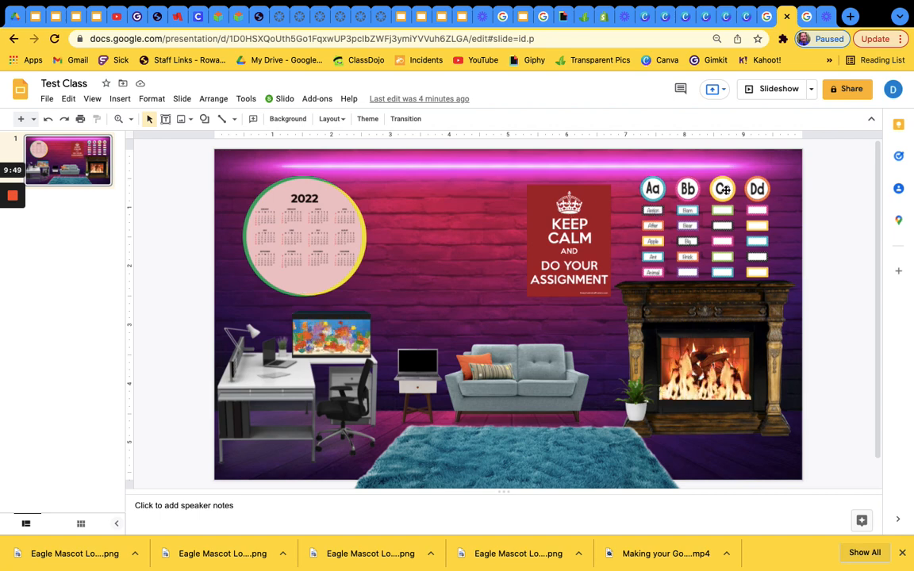
{"action": "left_click", "coordinate": [96, 16]}
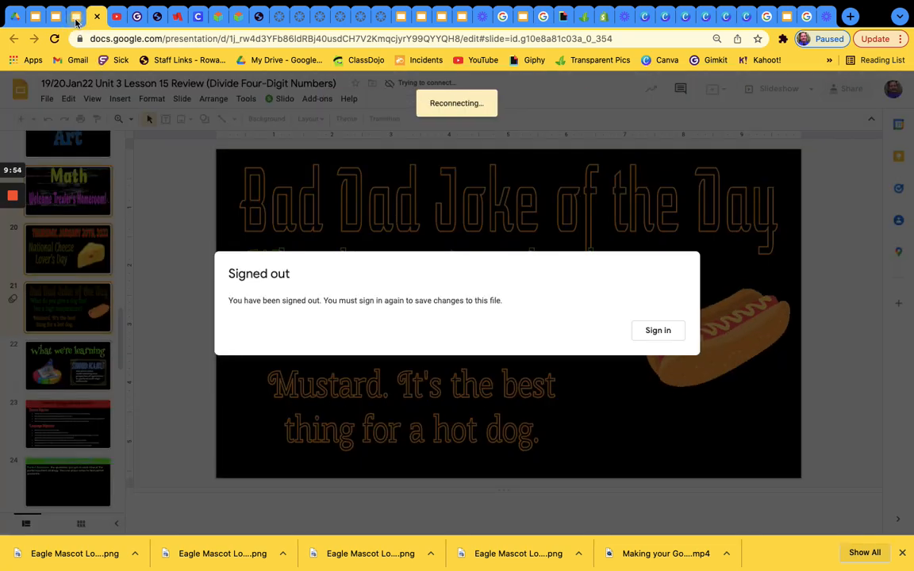
{"action": "left_click", "coordinate": [75, 22]}
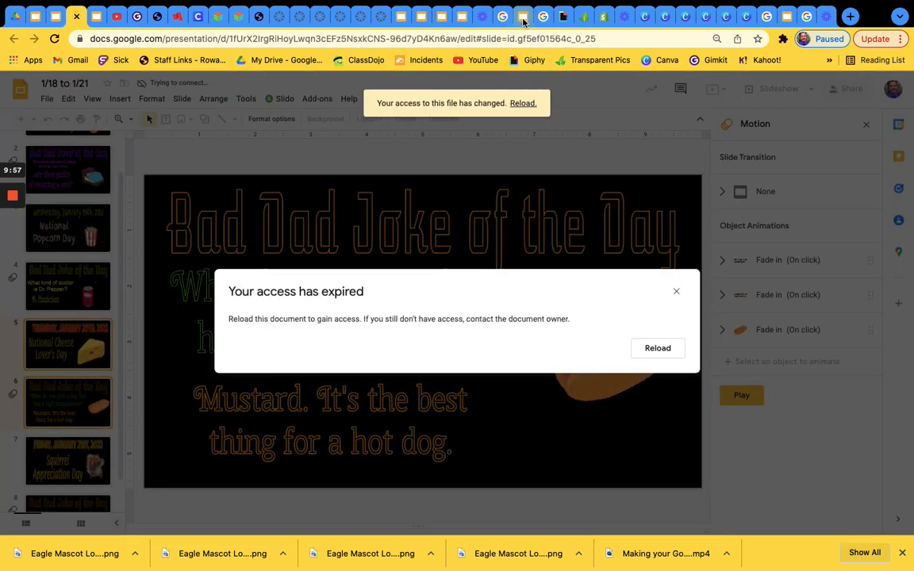
{"action": "left_click", "coordinate": [523, 22]}
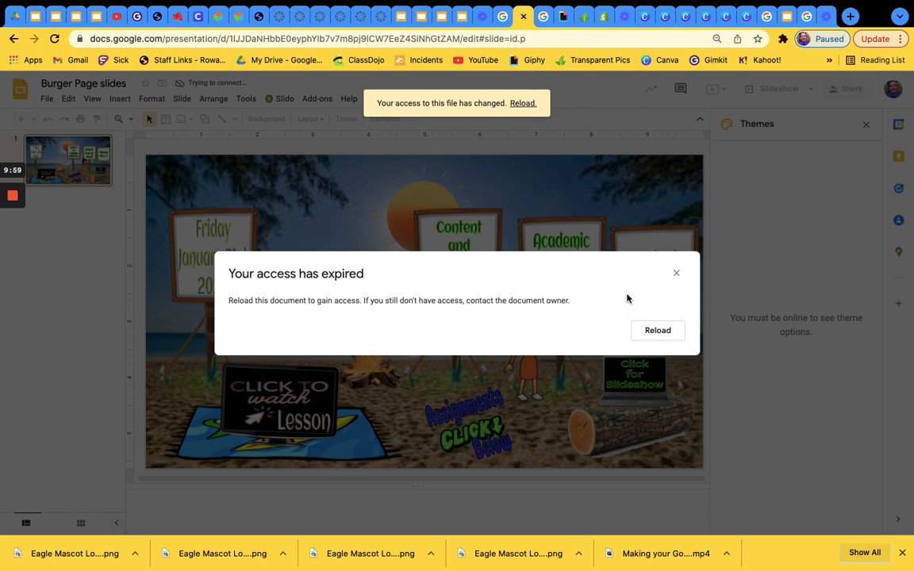
{"action": "left_click", "coordinate": [674, 271]}
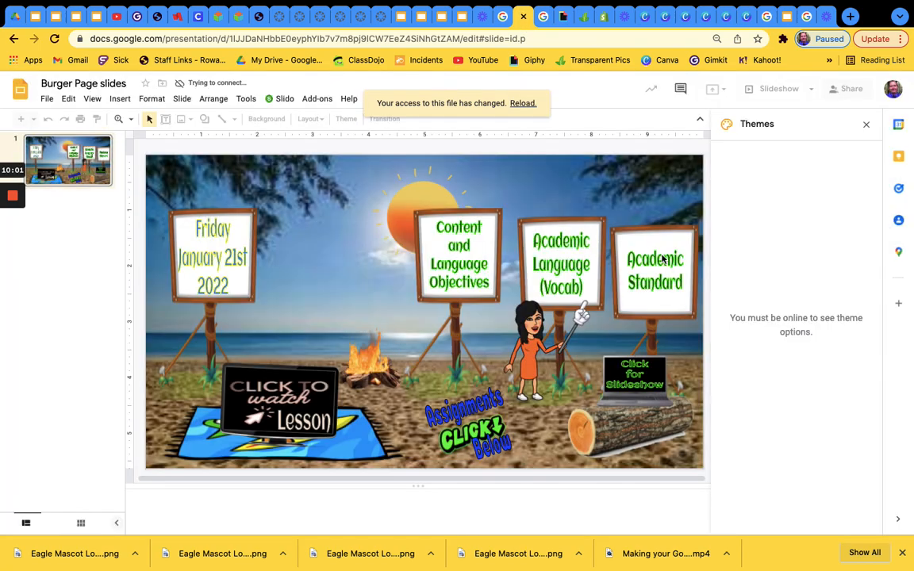
{"action": "double_click", "coordinate": [50, 84]}
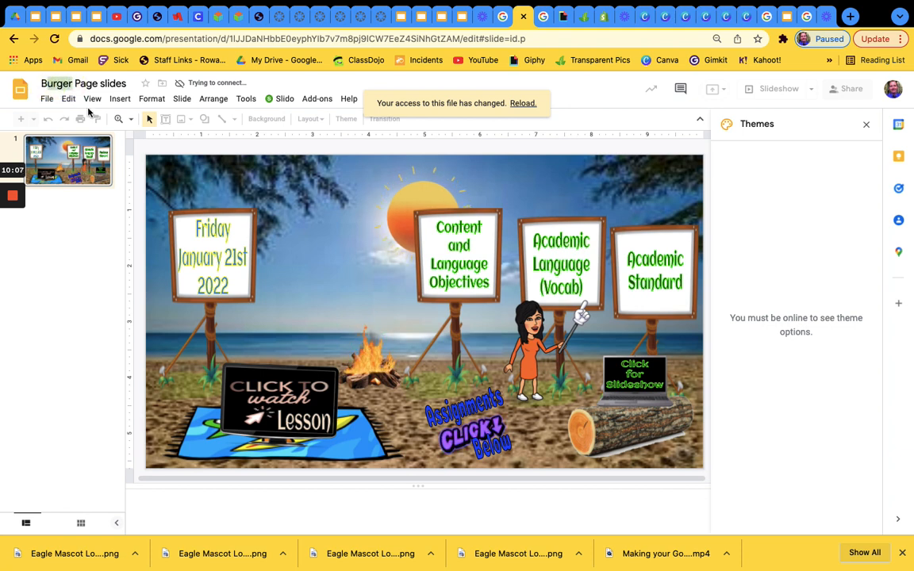